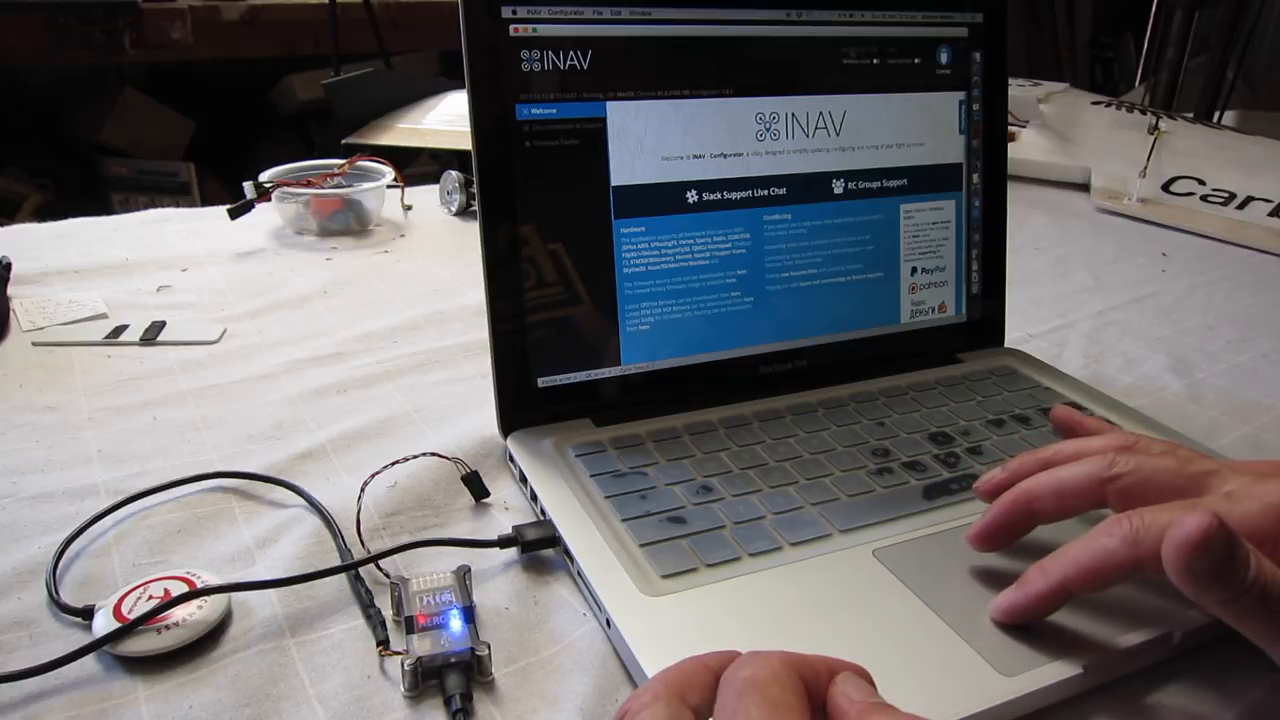
- Connect to the flight controller through its USB serial port
{"action": "left_click", "coordinate": [872, 58]}
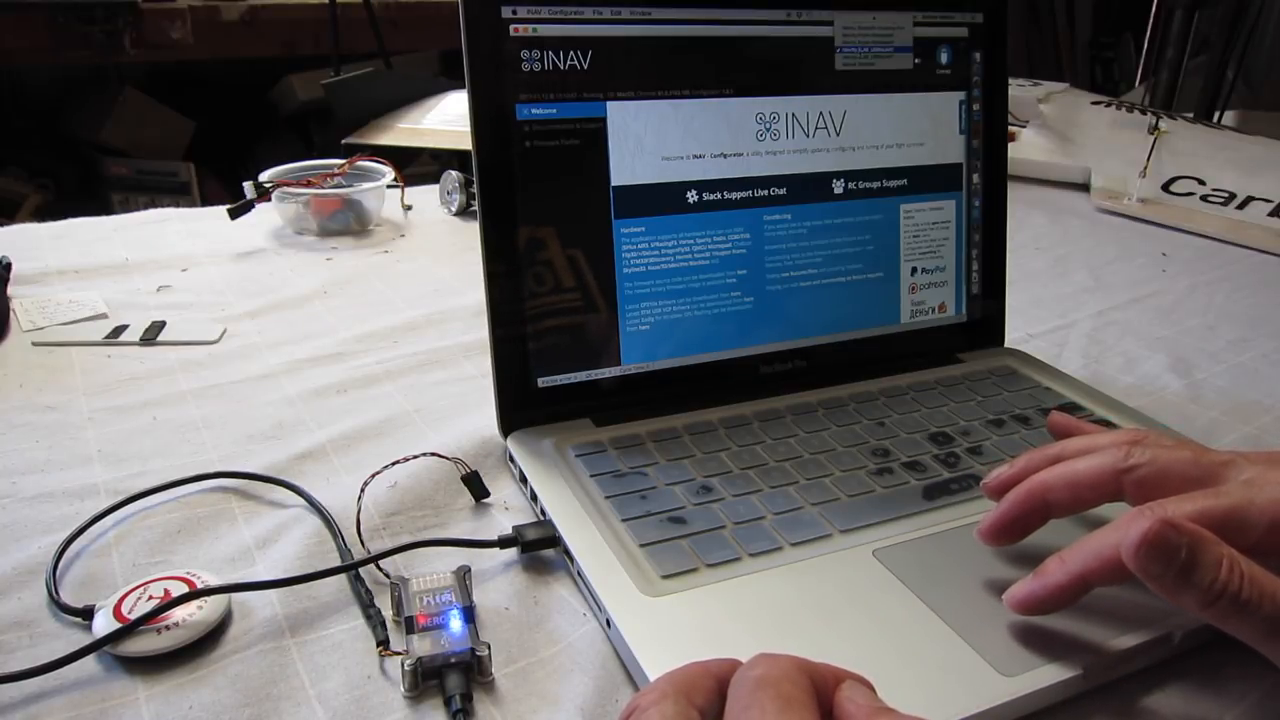
{"action": "left_click", "coordinate": [872, 40]}
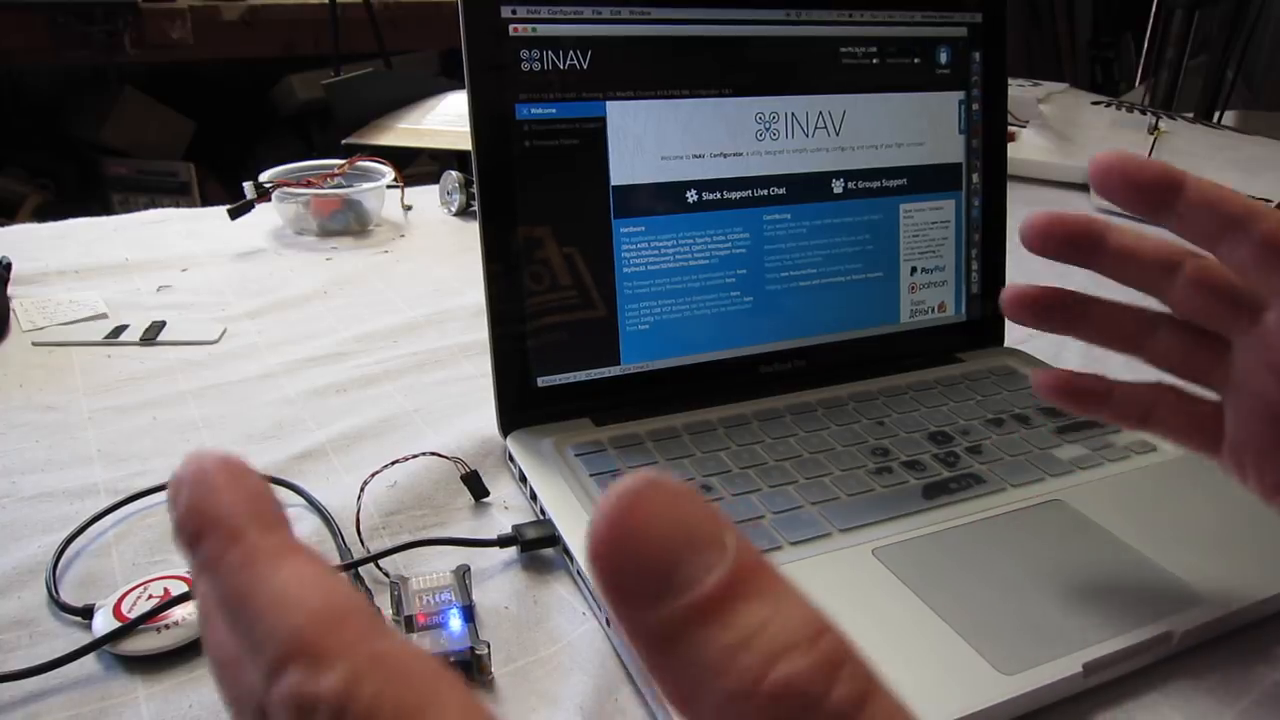
{"action": "left_click", "coordinate": [942, 58]}
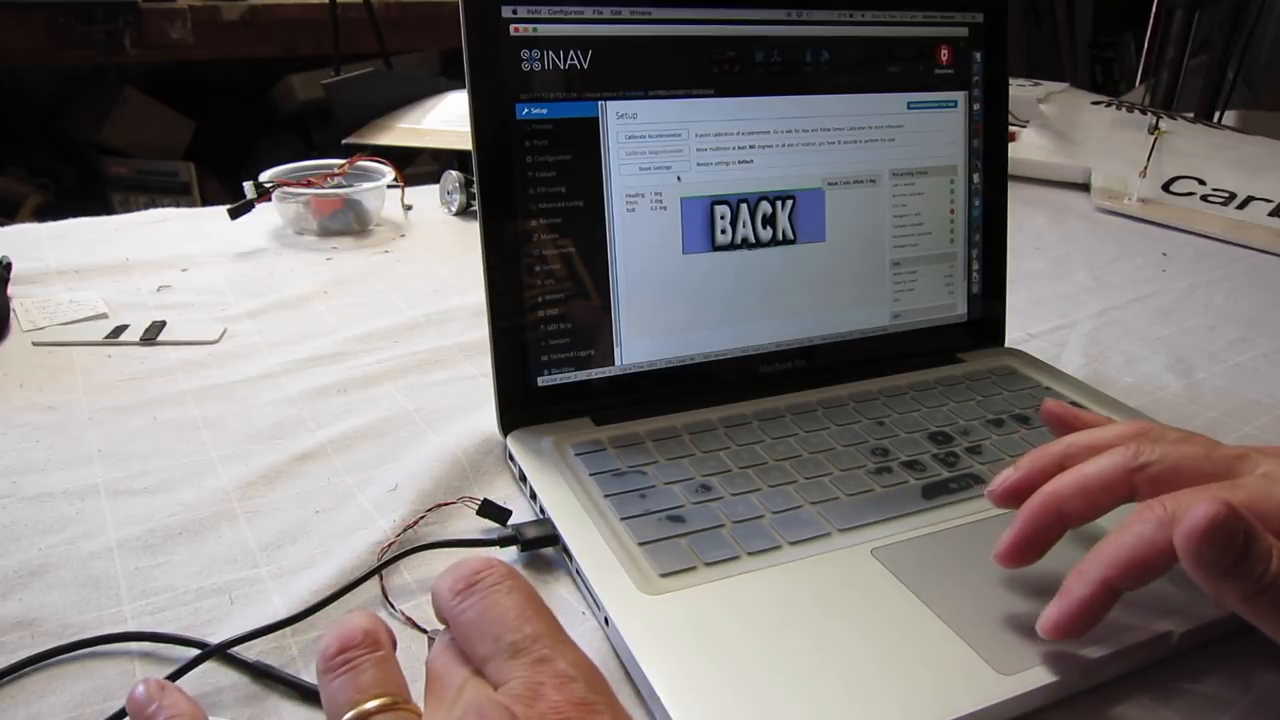
- Run accelerometer calibration, recording successive board orientations
{"action": "left_click", "coordinate": [655, 139]}
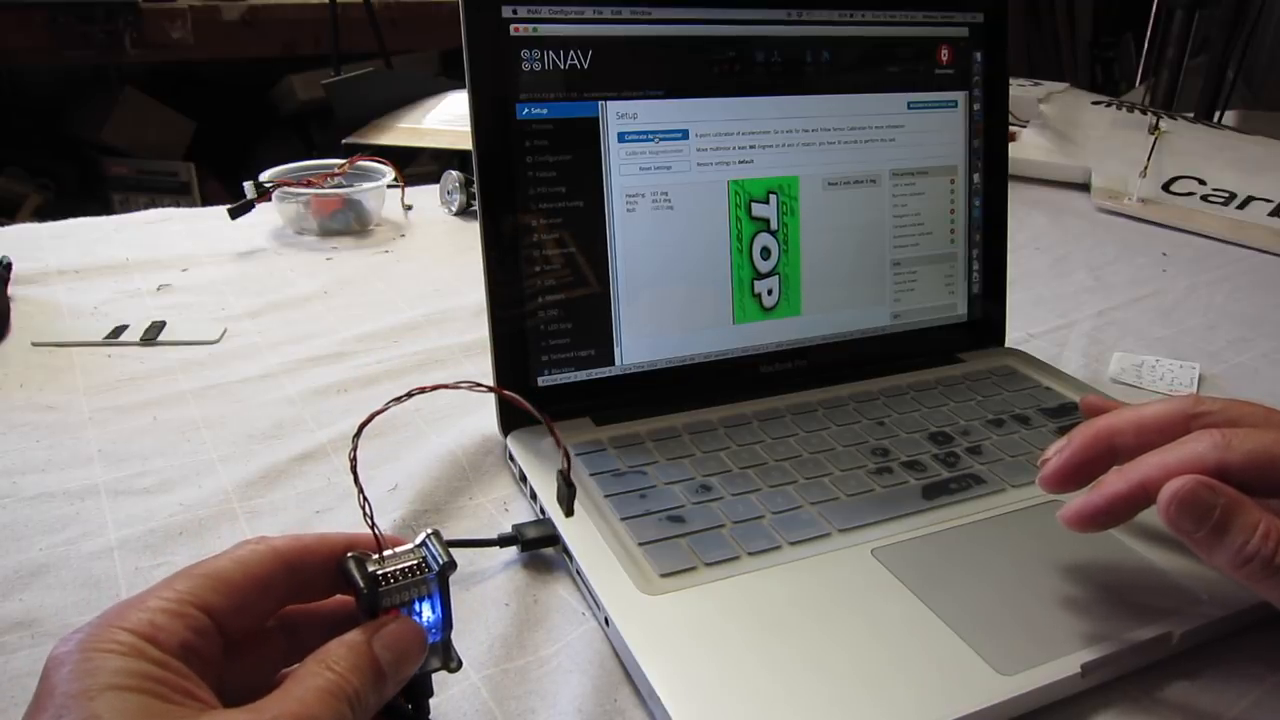
{"action": "left_click", "coordinate": [656, 136]}
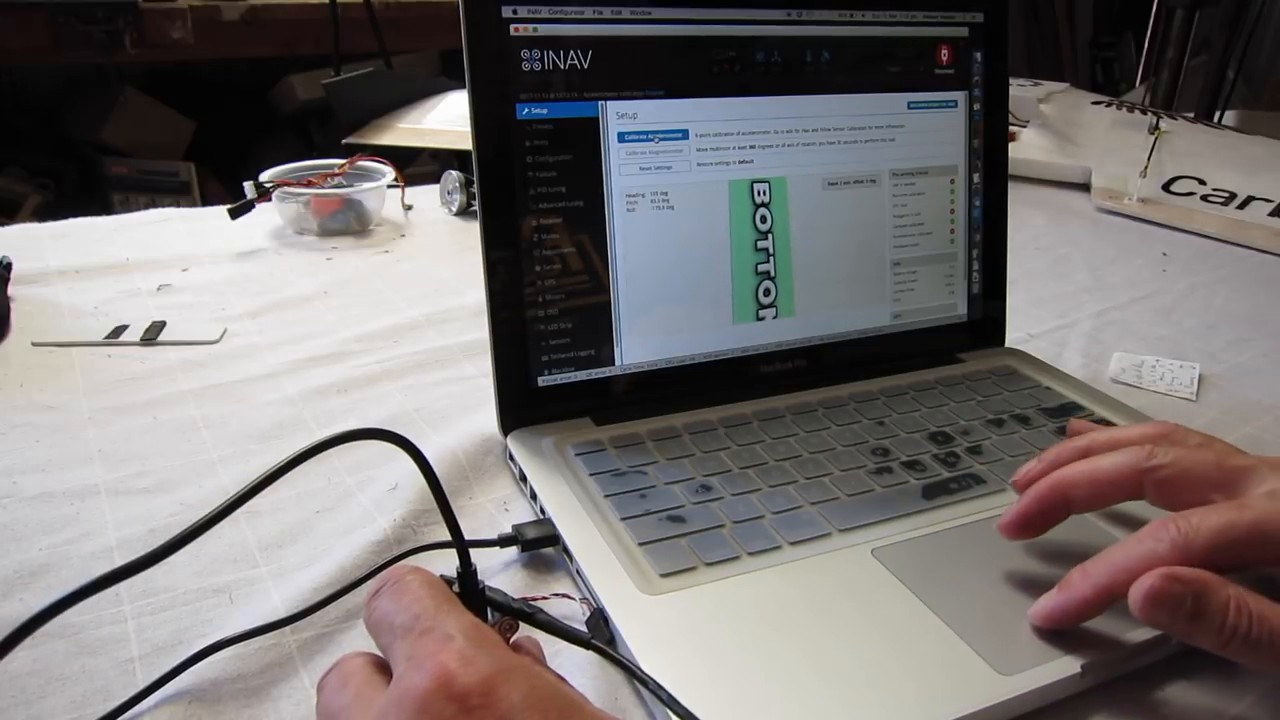
{"action": "left_click", "coordinate": [655, 136]}
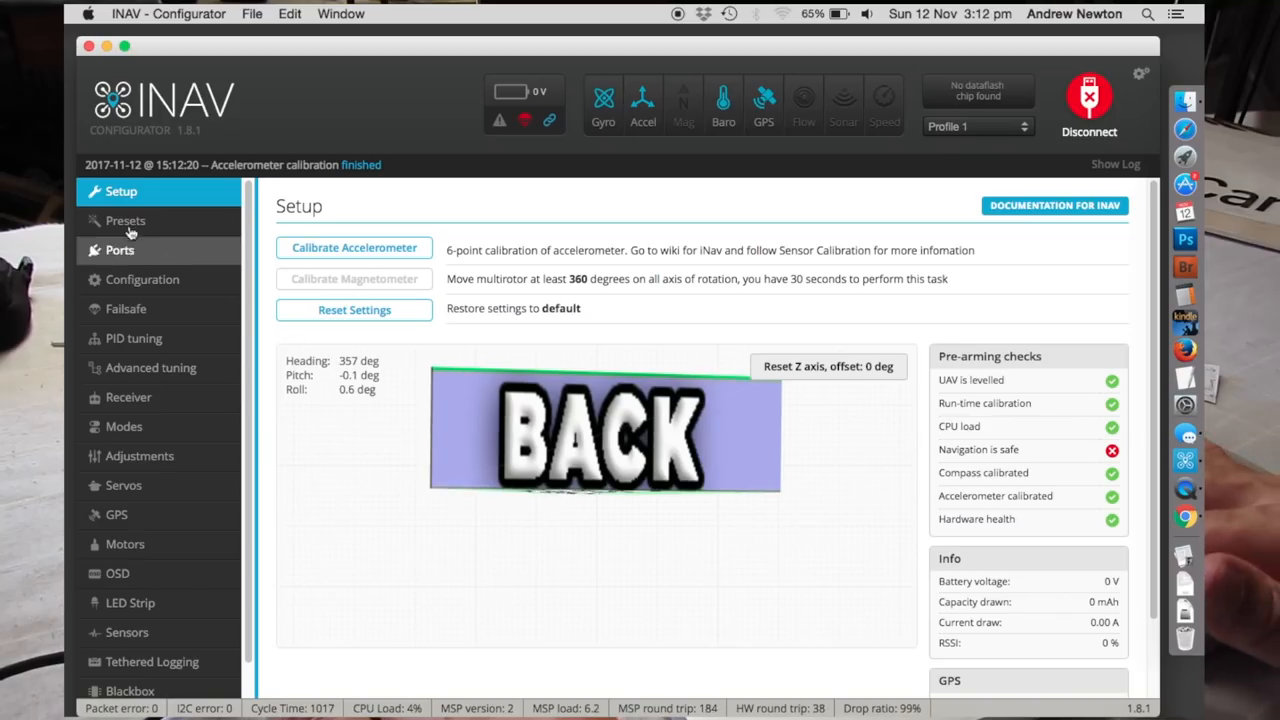
- Review the presets and serial ports pages, then reach the general configuration
{"action": "left_click", "coordinate": [126, 221]}
{"action": "left_click", "coordinate": [129, 251]}
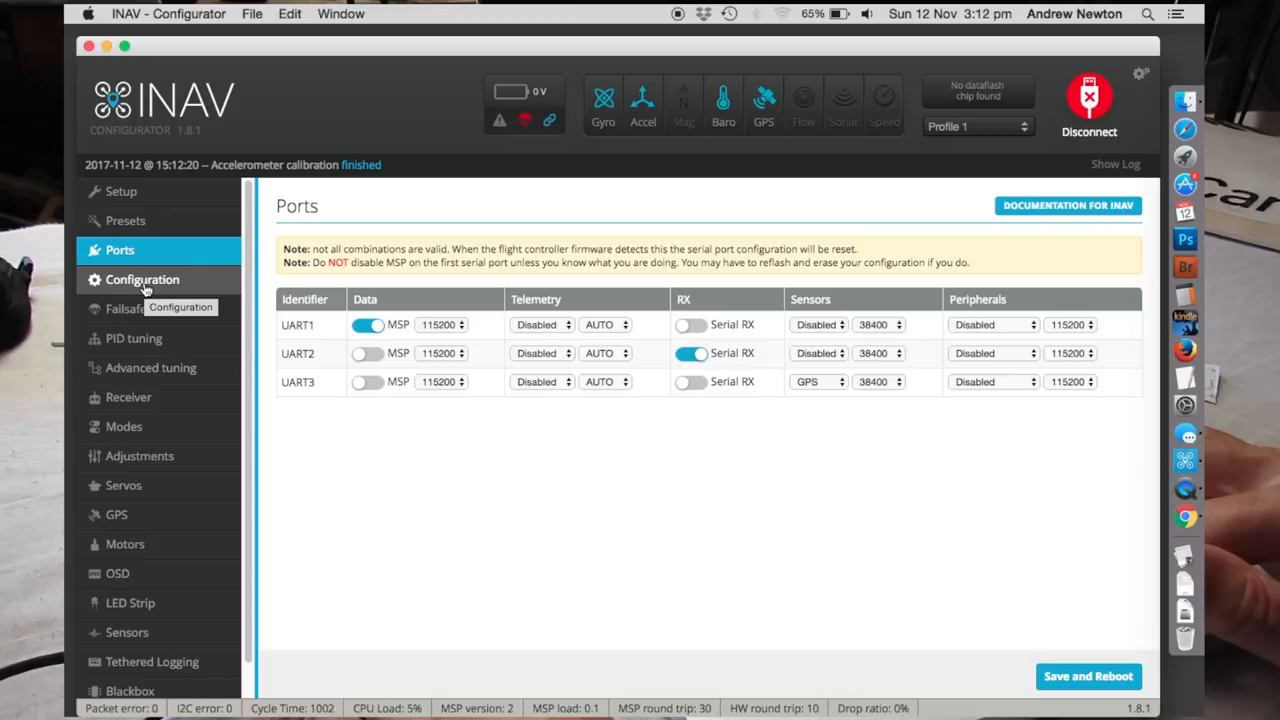
{"action": "left_click", "coordinate": [145, 287]}
- Keep the Flying Wing mixer and enable Don't spin motors when armed
{"action": "left_click", "coordinate": [580, 339]}
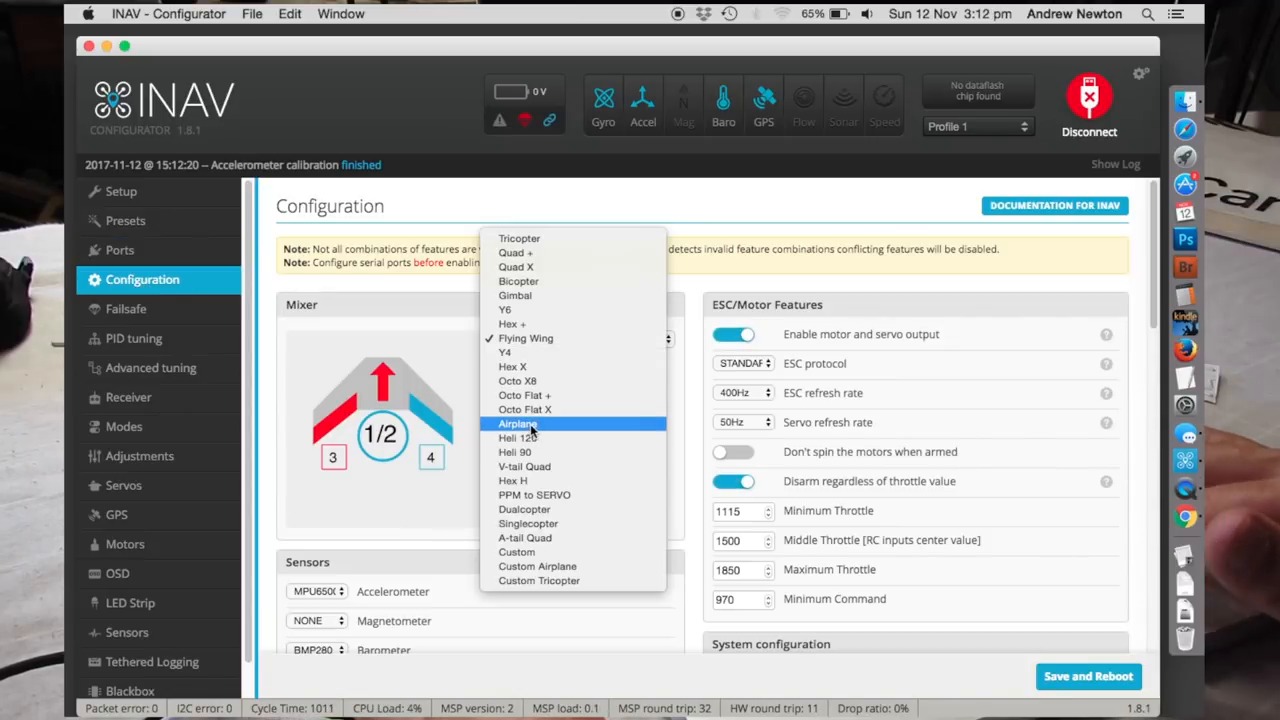
{"action": "left_click", "coordinate": [528, 339]}
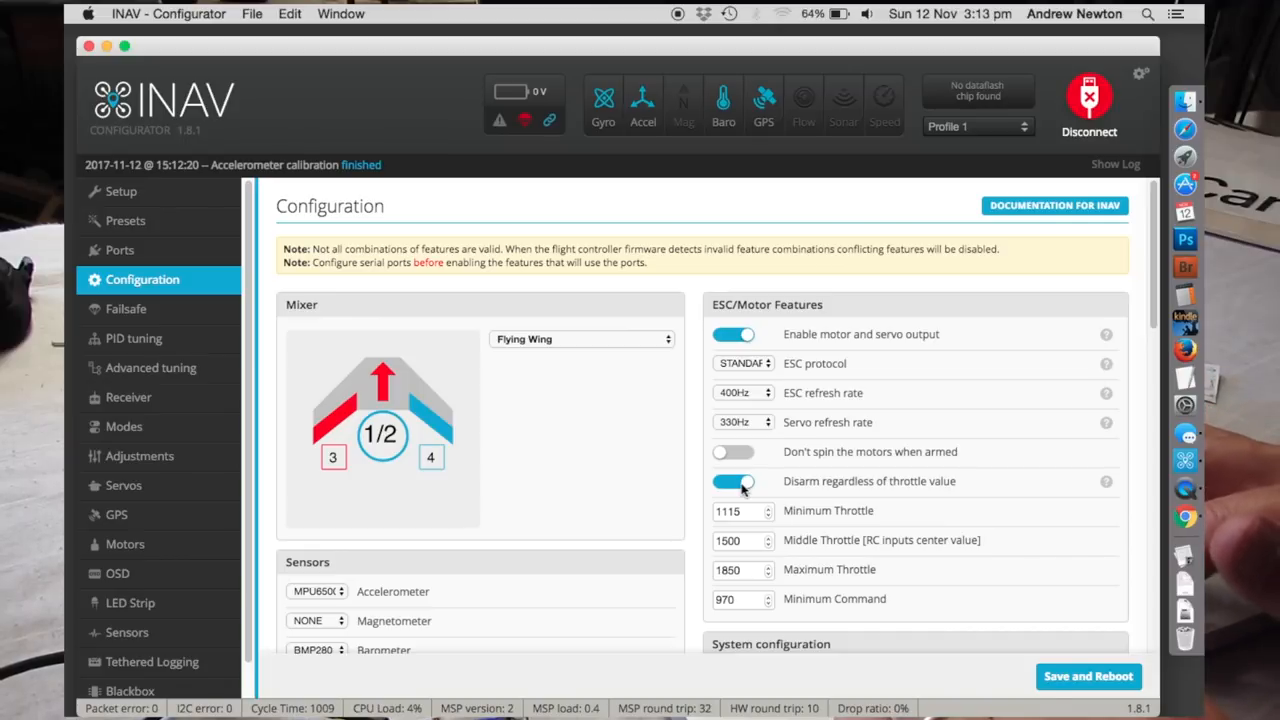
{"action": "left_click", "coordinate": [735, 453]}
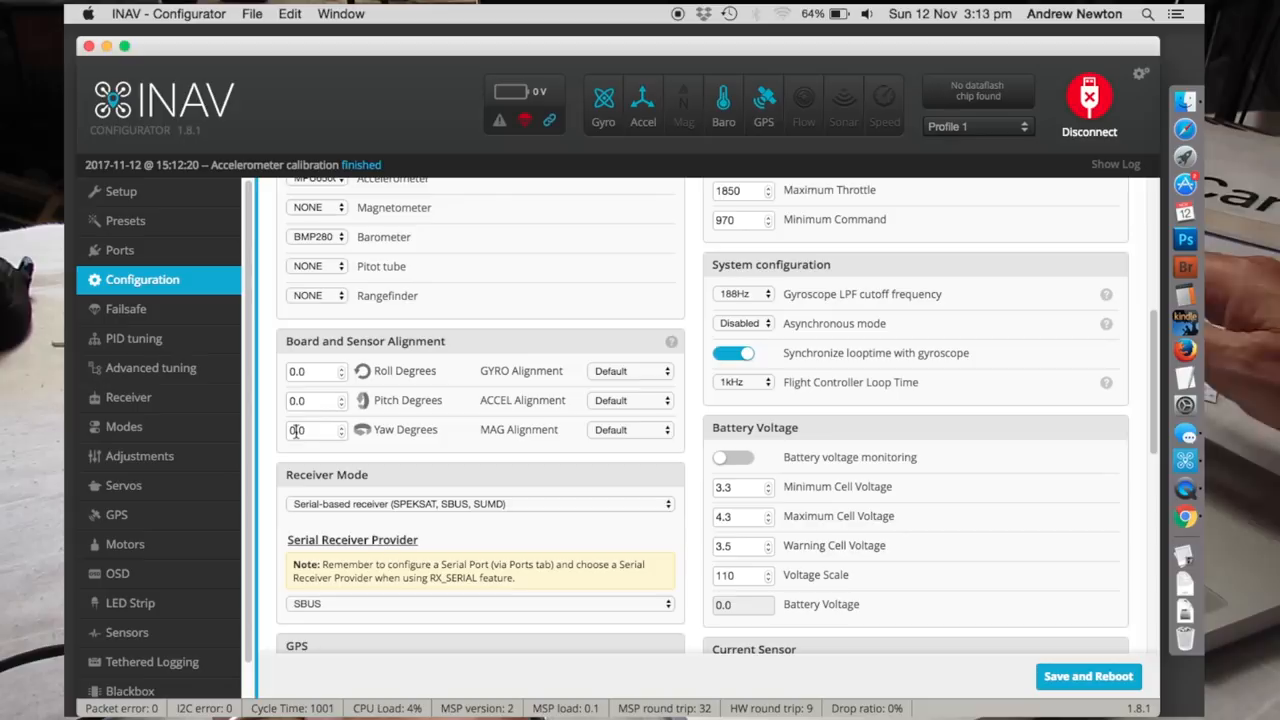
{"action": "type", "text": "90"}
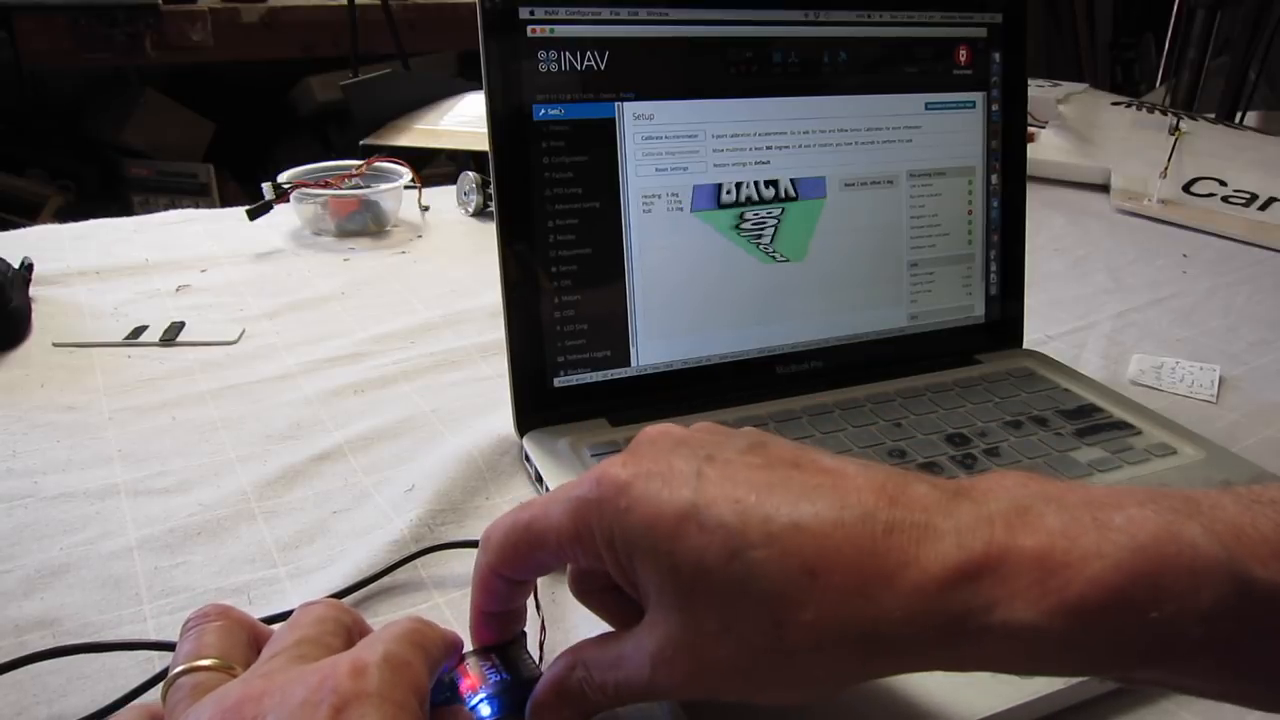
- Review failsafe and PID tuning, then reach advanced tuning's RTH settings
{"action": "left_click", "coordinate": [562, 175]}
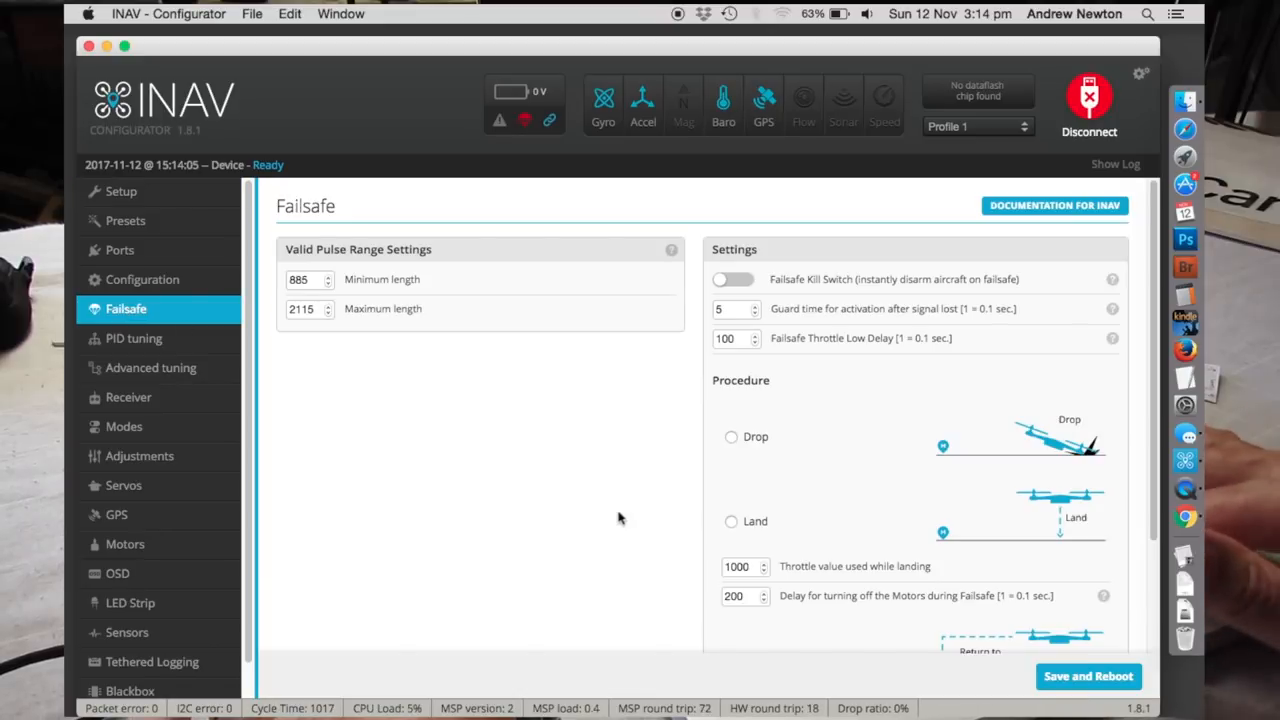
{"action": "scroll", "coordinate": [823, 410], "scroll_direction": "down", "scroll_amount": 3}
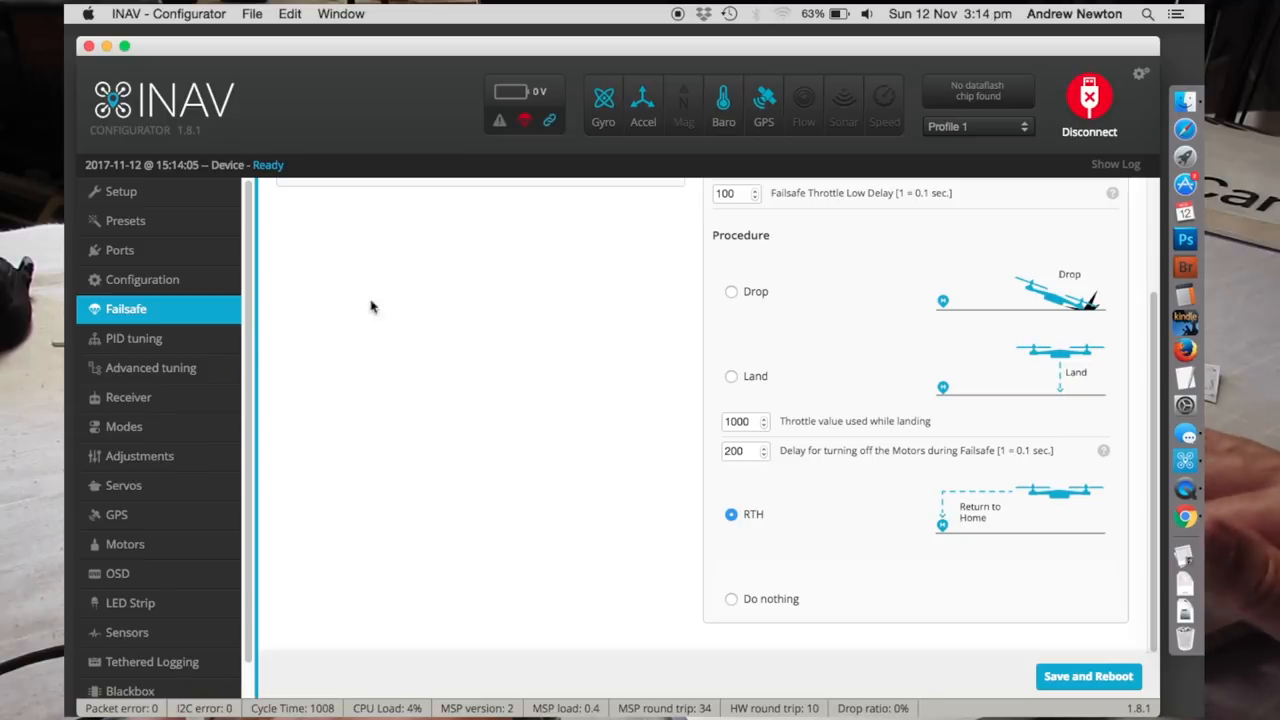
{"action": "scroll", "coordinate": [372, 306], "scroll_direction": "up", "scroll_amount": 3}
{"action": "left_click", "coordinate": [134, 338]}
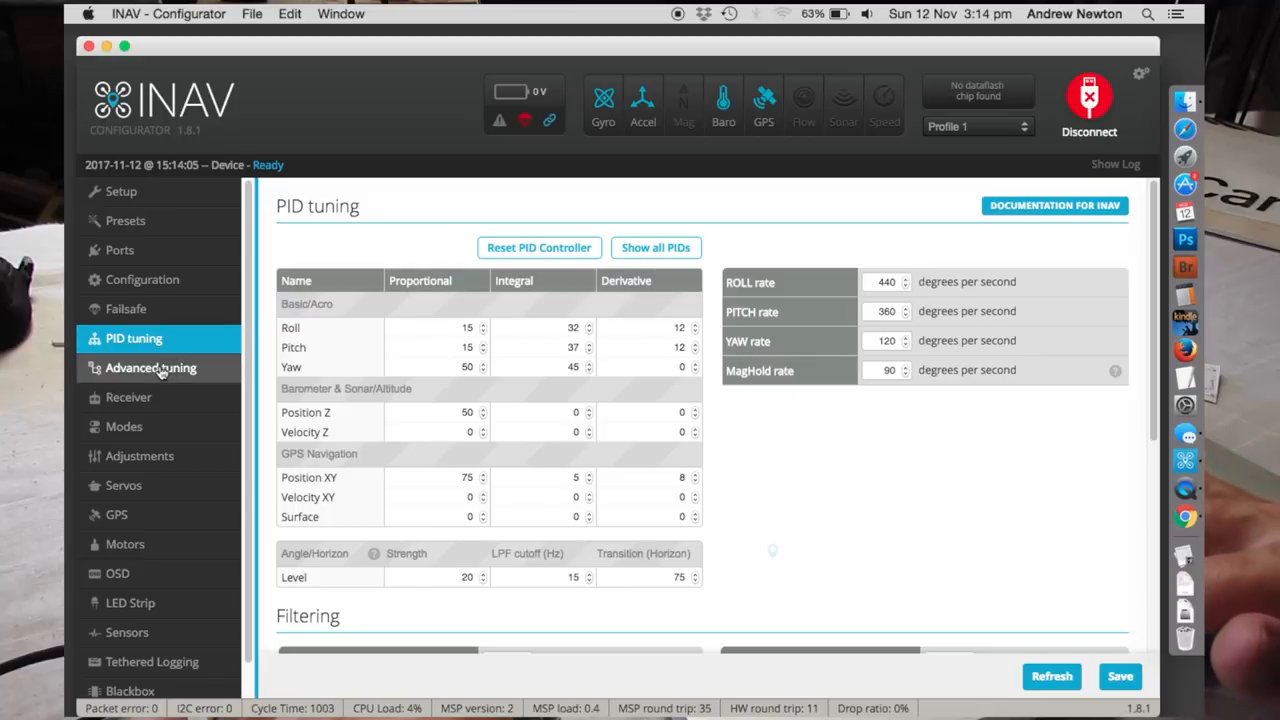
{"action": "left_click", "coordinate": [151, 368]}
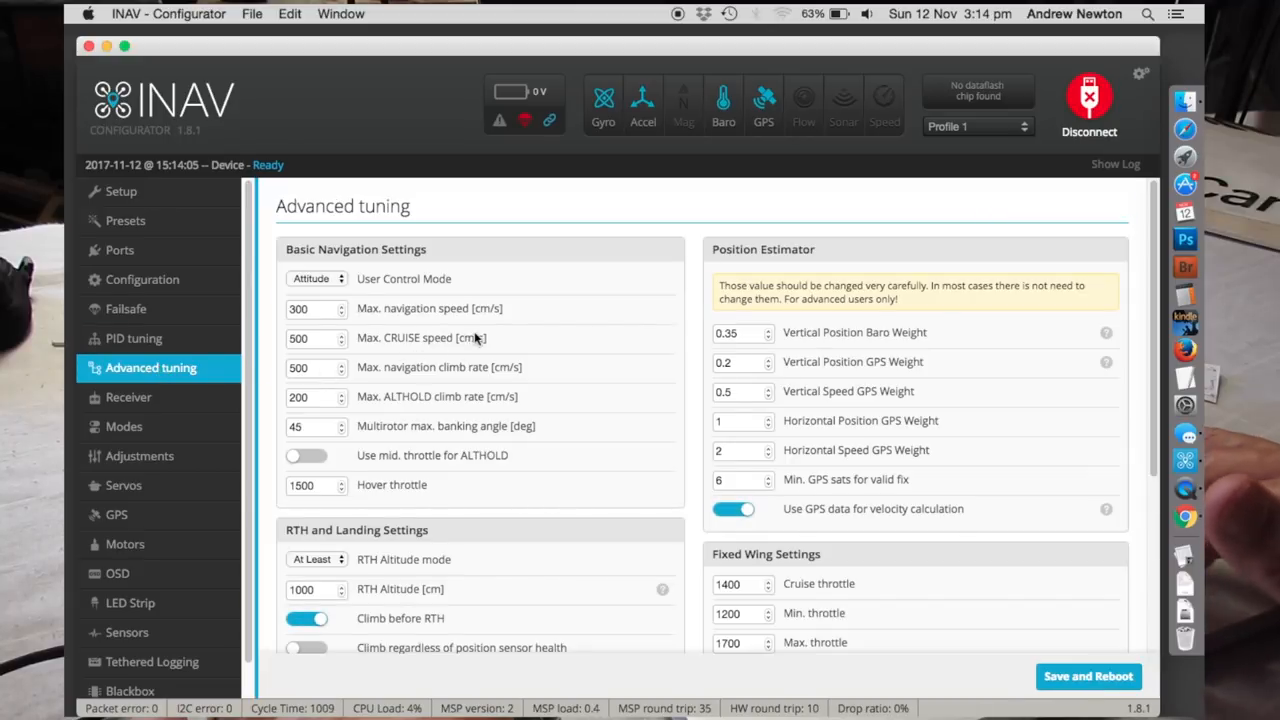
{"action": "scroll", "coordinate": [507, 341], "scroll_direction": "down", "scroll_amount": 5}
{"action": "scroll", "coordinate": [400, 300], "scroll_direction": "down", "scroll_amount": 3}
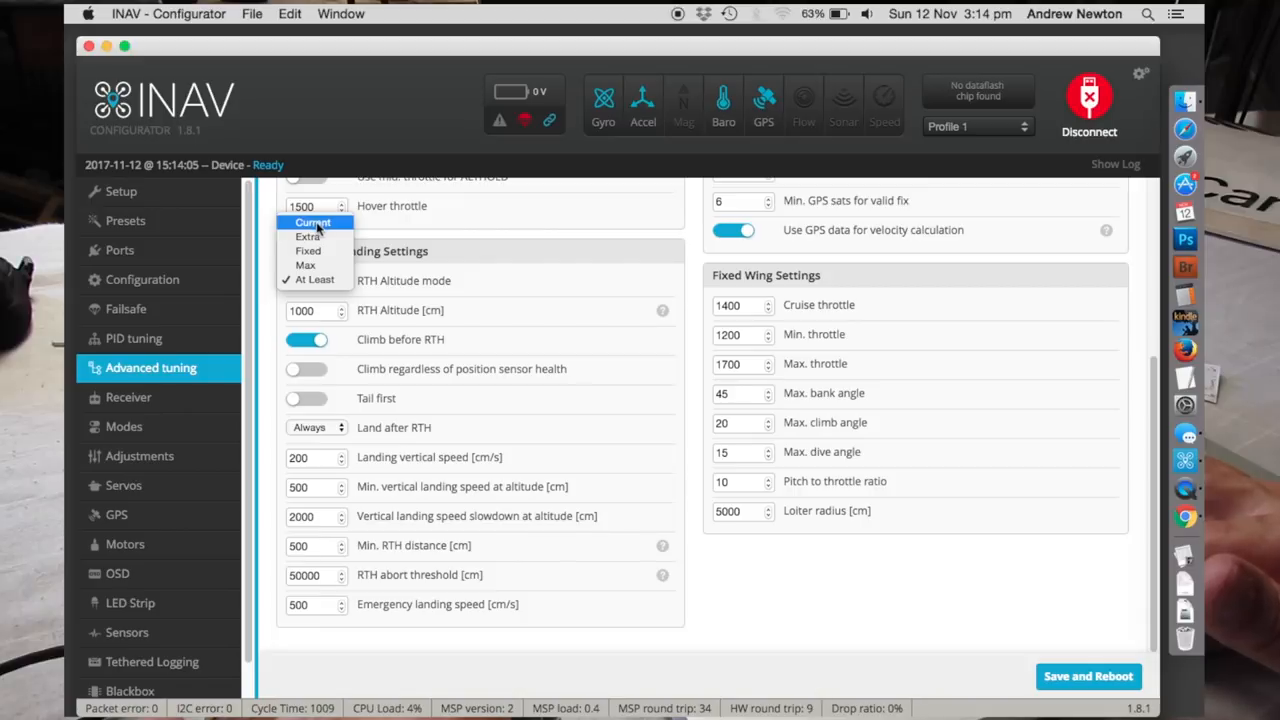
- Keep At Least RTH altitude mode and start changing RTH altitude from 1000 to 5000 cm
{"action": "left_click", "coordinate": [319, 280]}
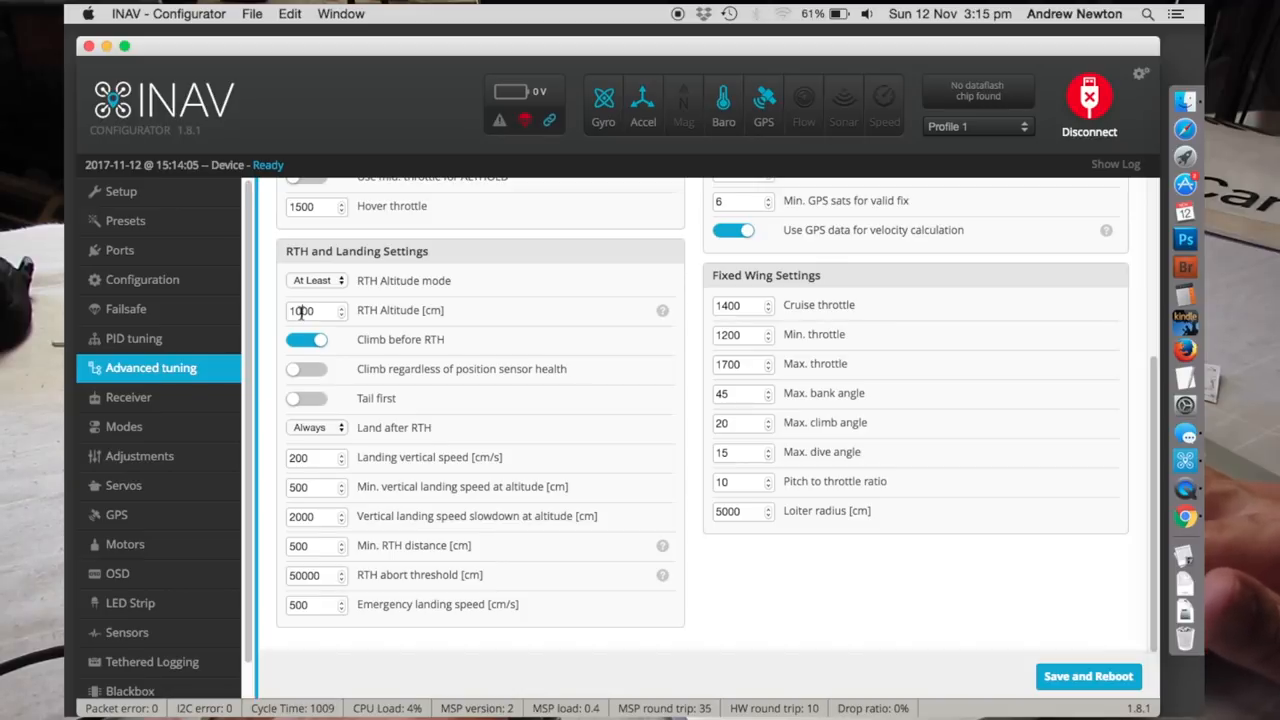
{"action": "key", "text": "BackSpace"}
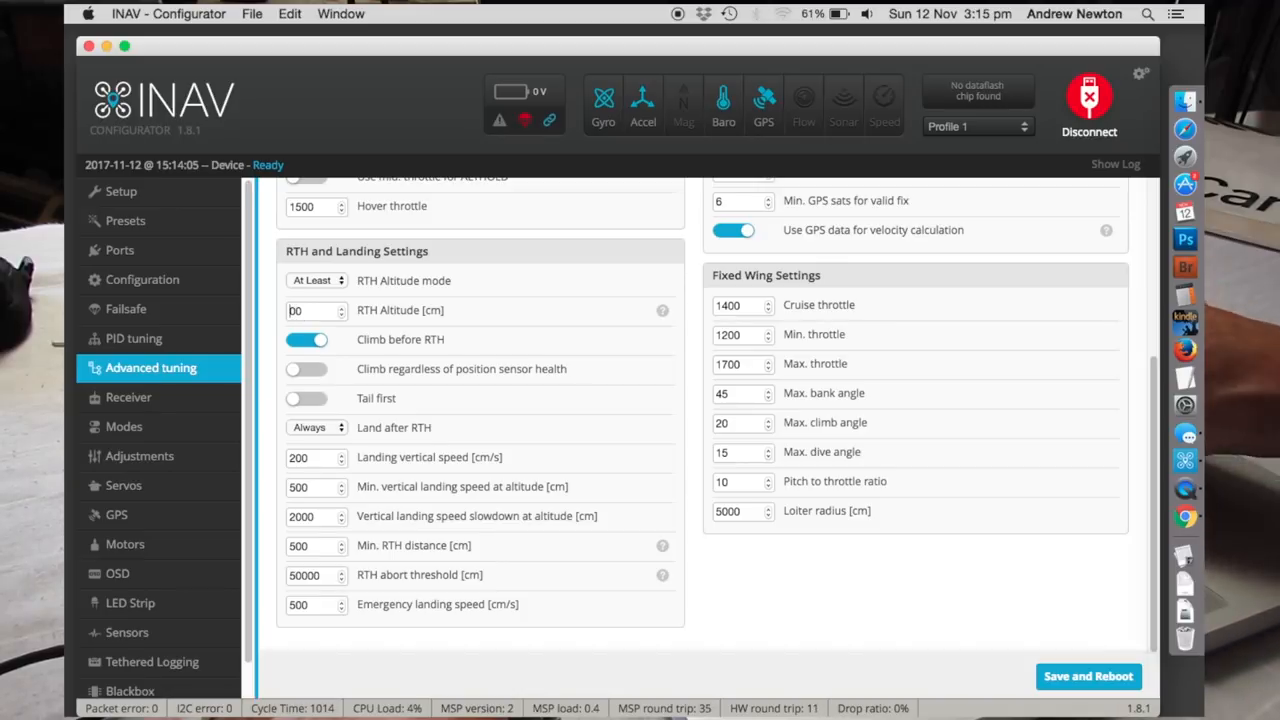
{"action": "type", "text": "50"}
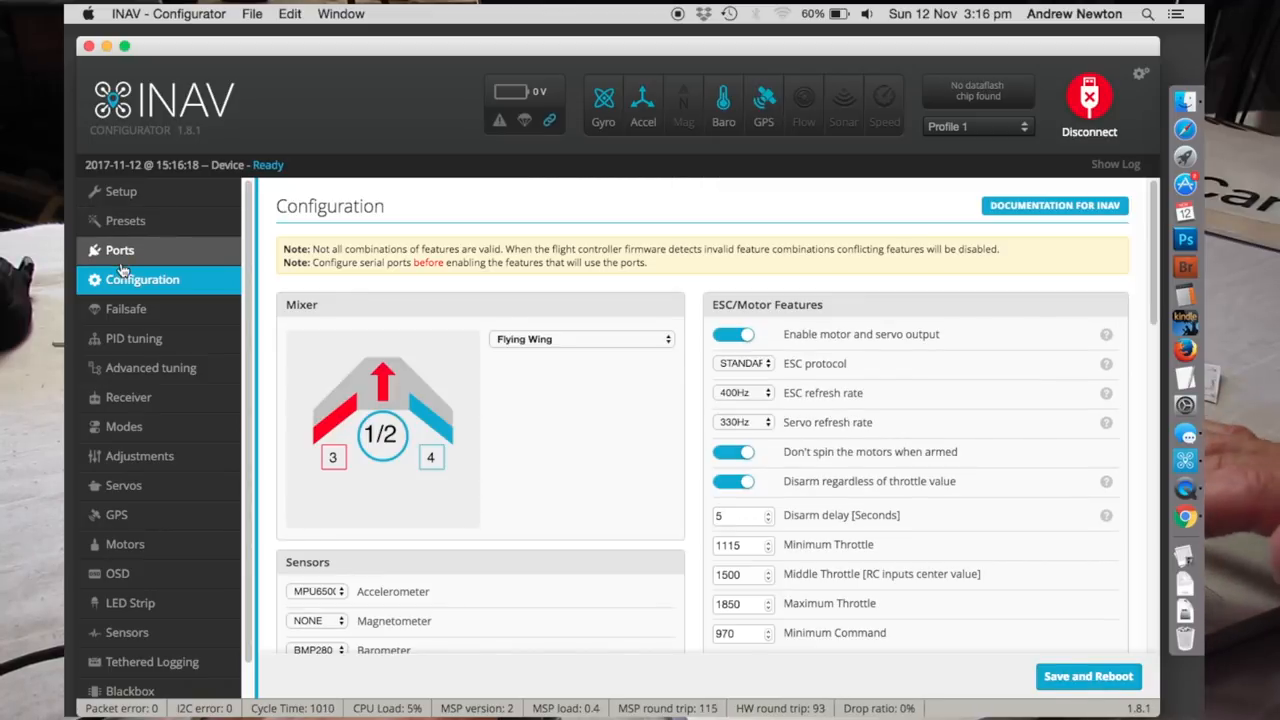
{"action": "left_click", "coordinate": [121, 191]}
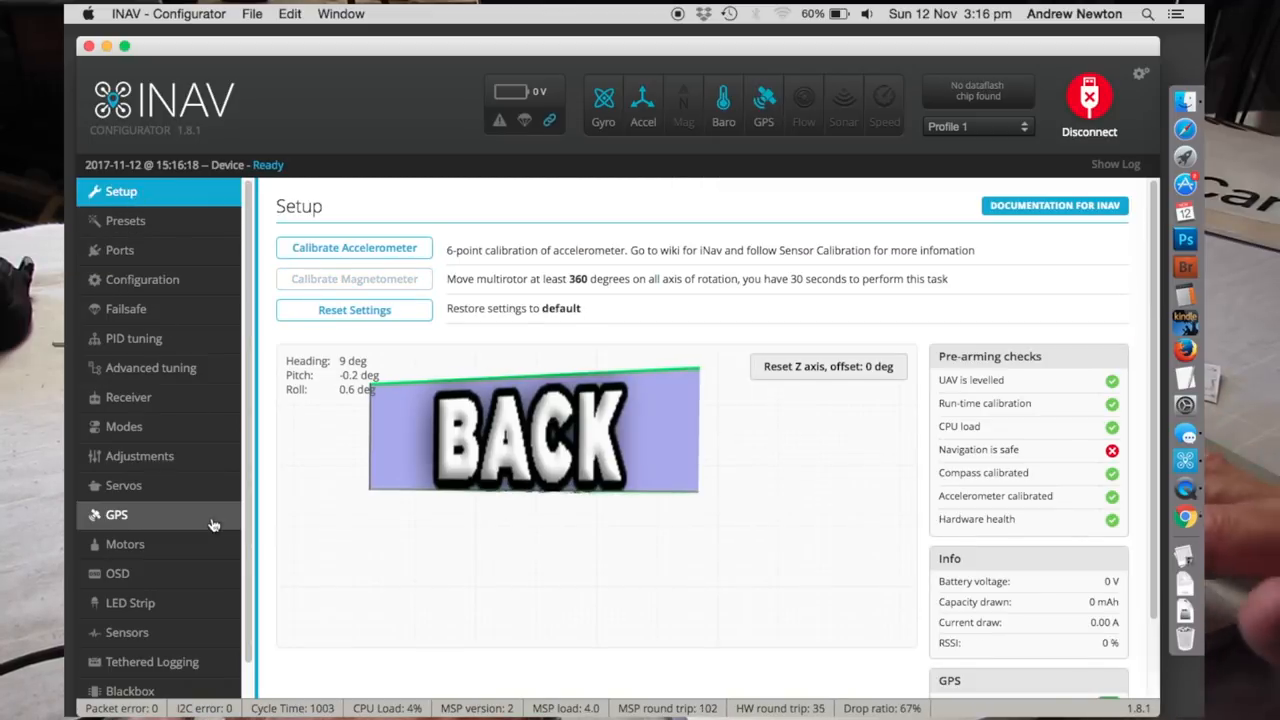
{"action": "scroll", "coordinate": [150, 500], "scroll_direction": "down", "scroll_amount": 3}
{"action": "left_click", "coordinate": [115, 686]}
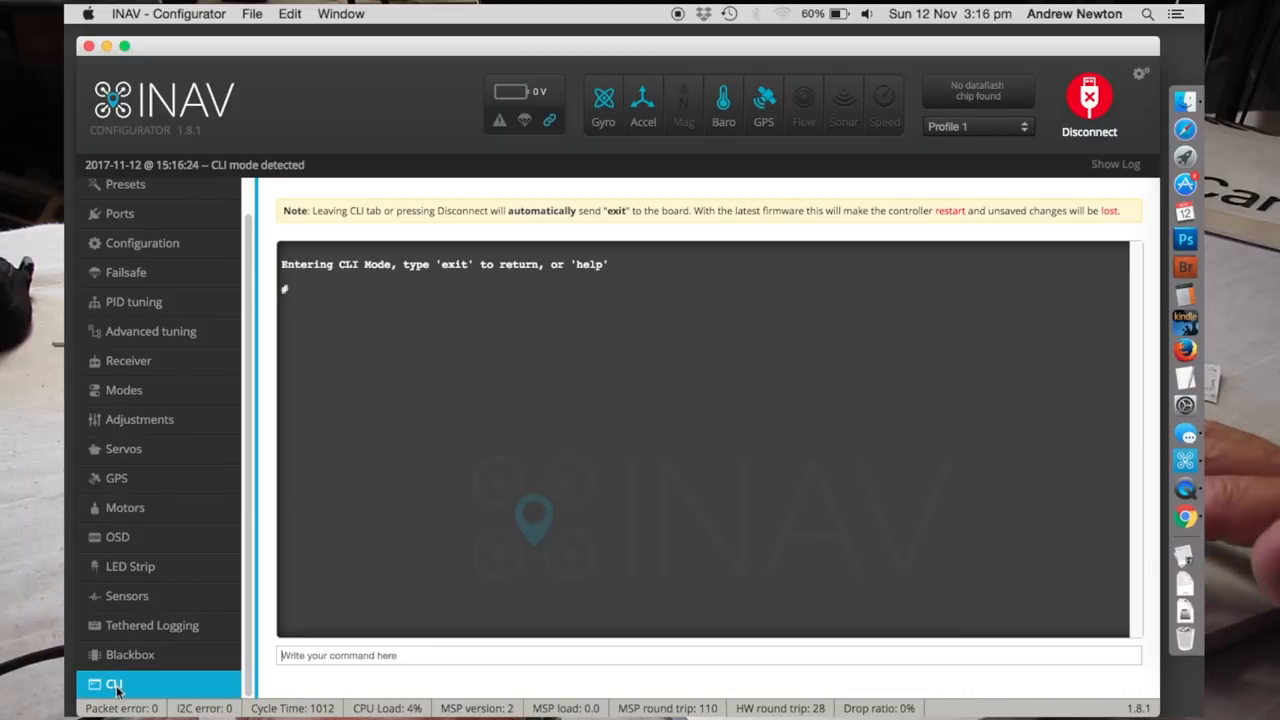
{"action": "left_click", "coordinate": [402, 657]}
{"action": "type", "text": "dum"}
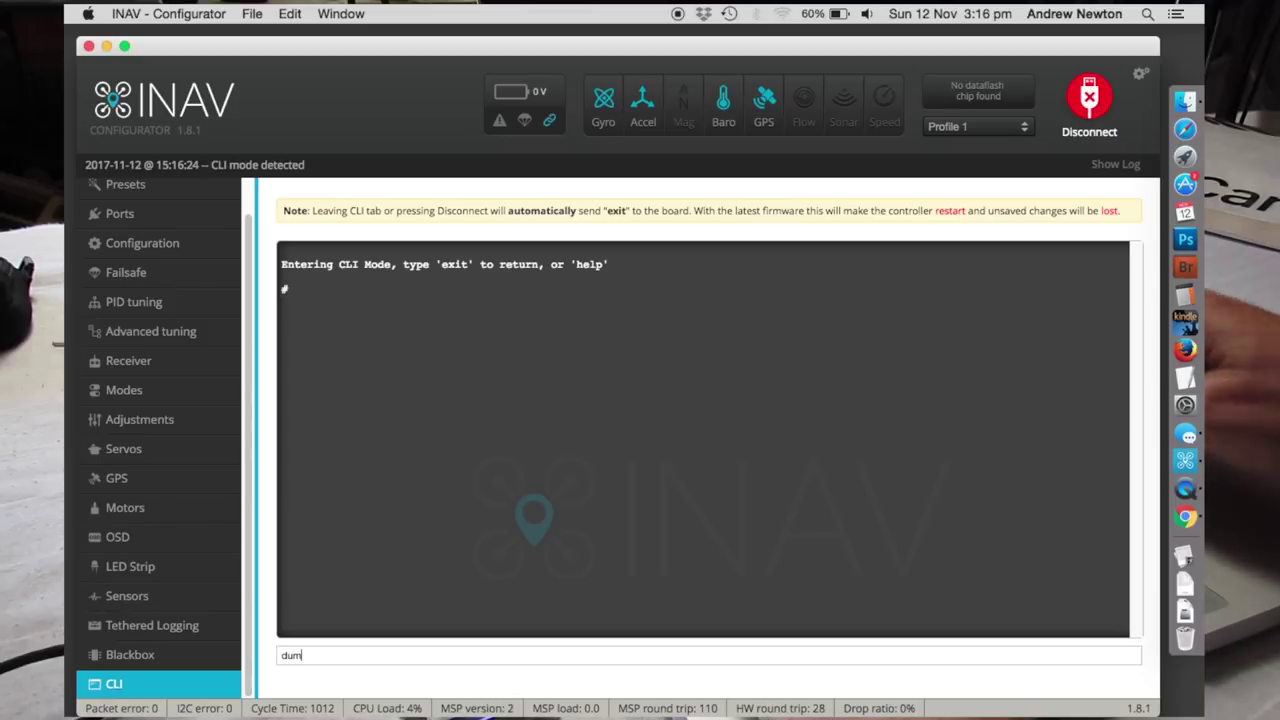
{"action": "type", "text": "d"}
{"action": "key", "text": "BackSpace"}
{"action": "key", "text": "BackSpace"}
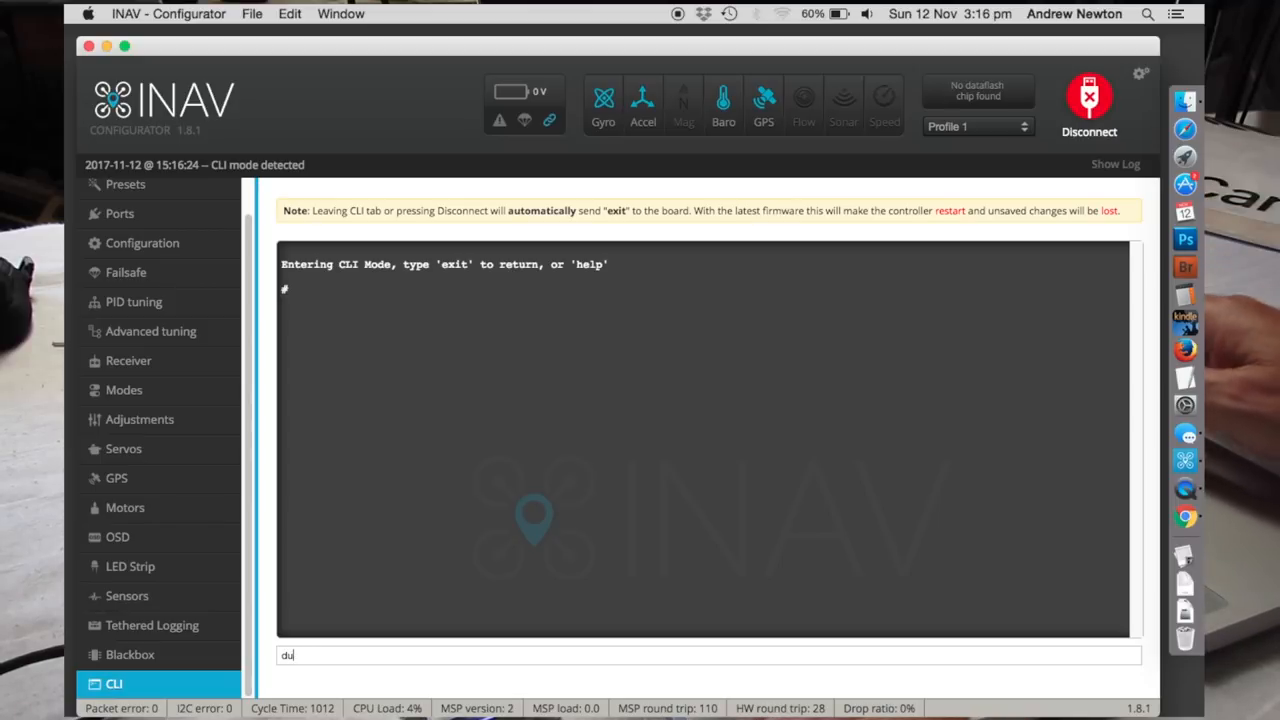
{"action": "type", "text": "ff"}
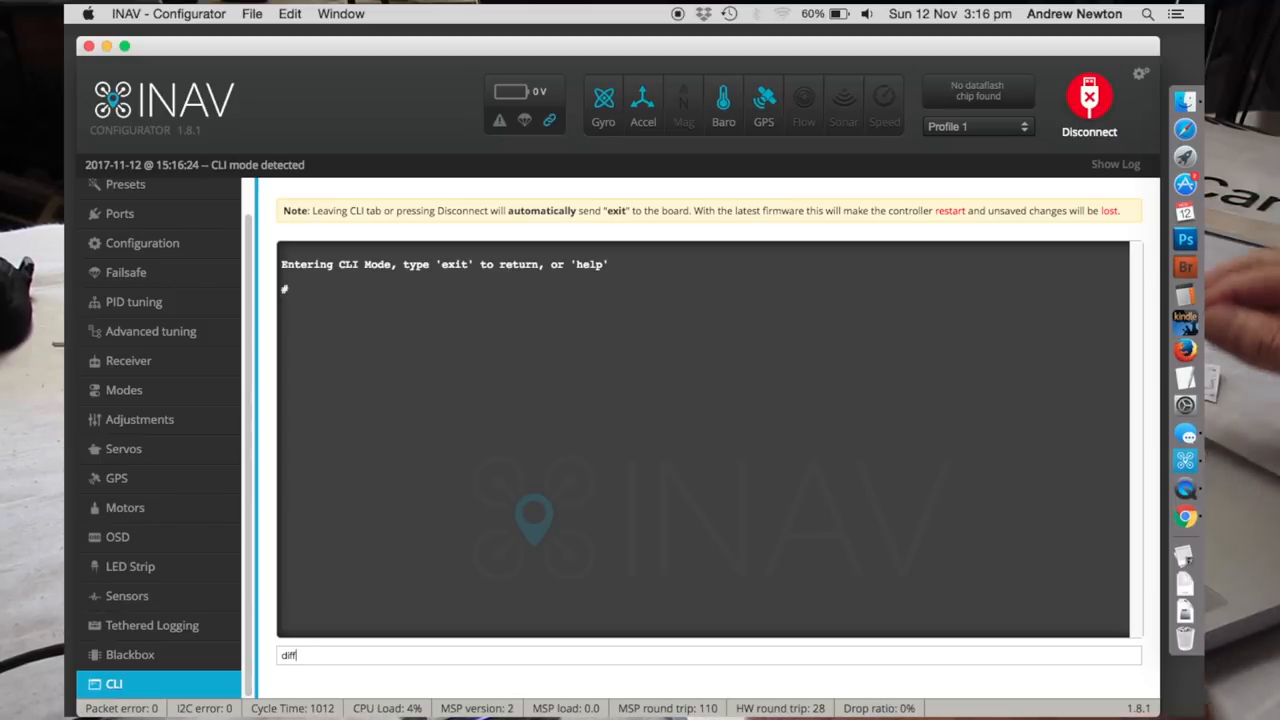
{"action": "key", "text": "Return"}
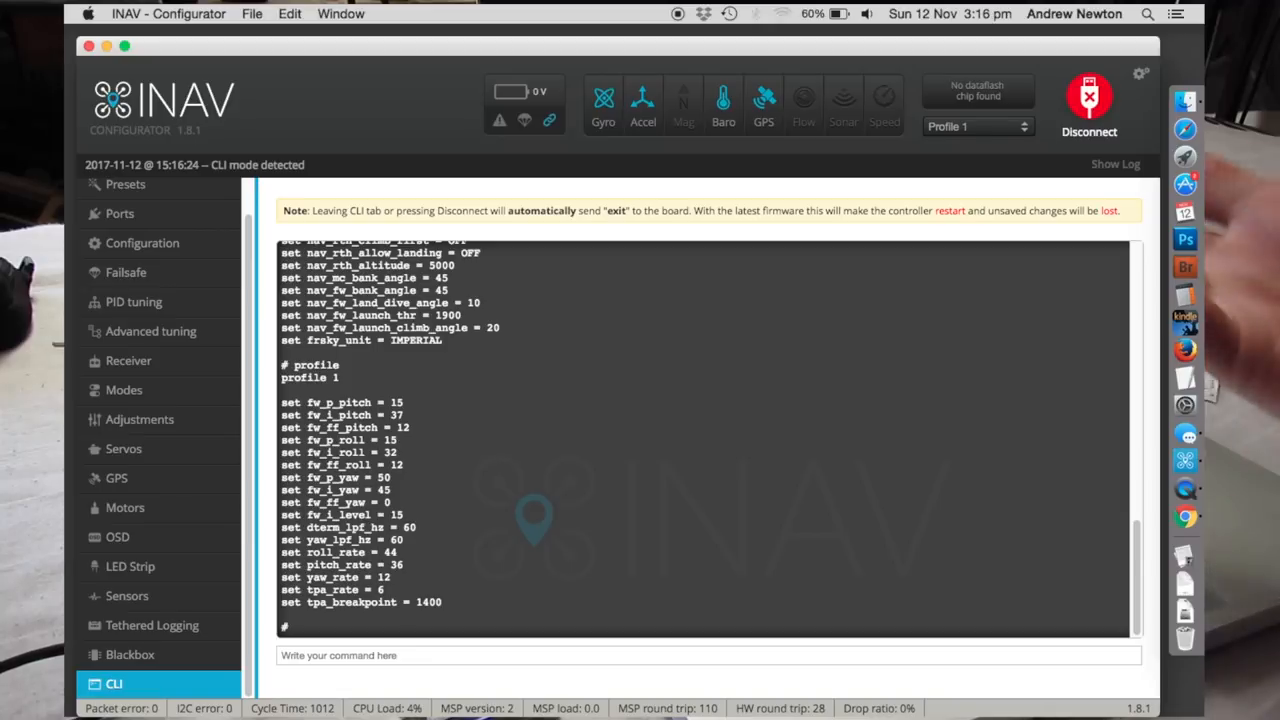
{"action": "scroll", "coordinate": [610, 573], "scroll_direction": "up", "scroll_amount": 10}
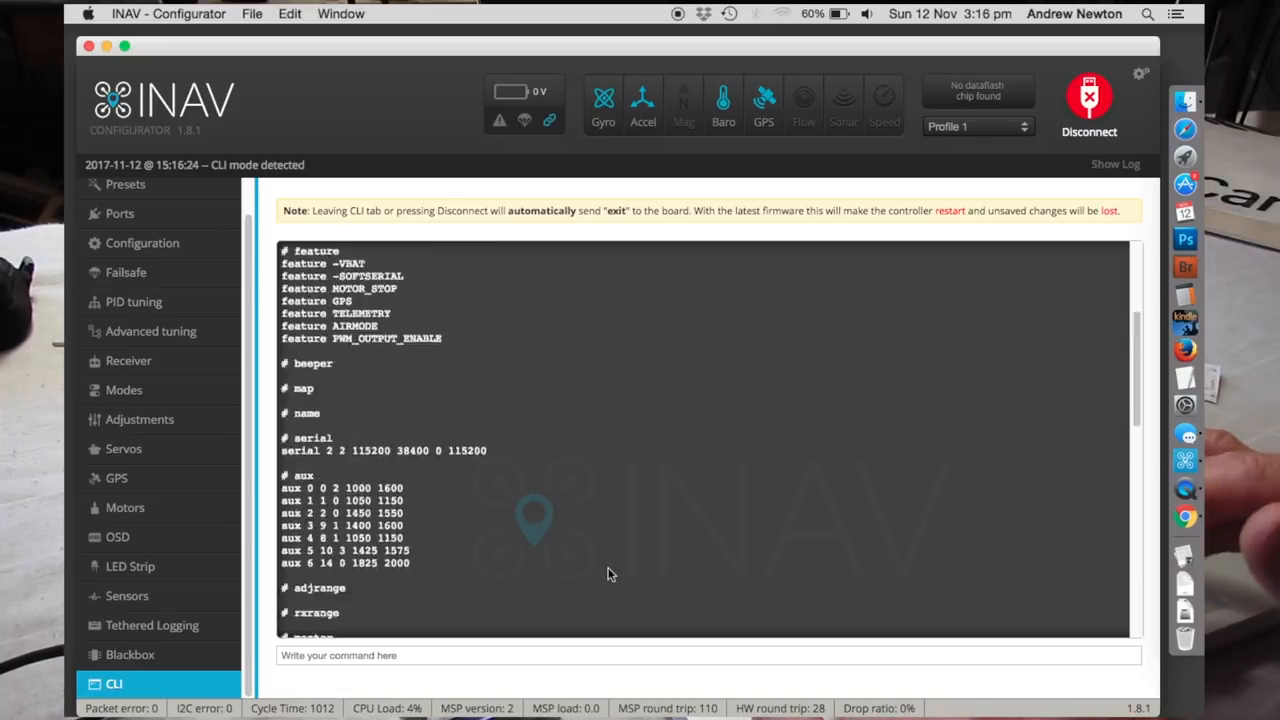
{"action": "scroll", "coordinate": [610, 573], "scroll_direction": "up", "scroll_amount": 5}
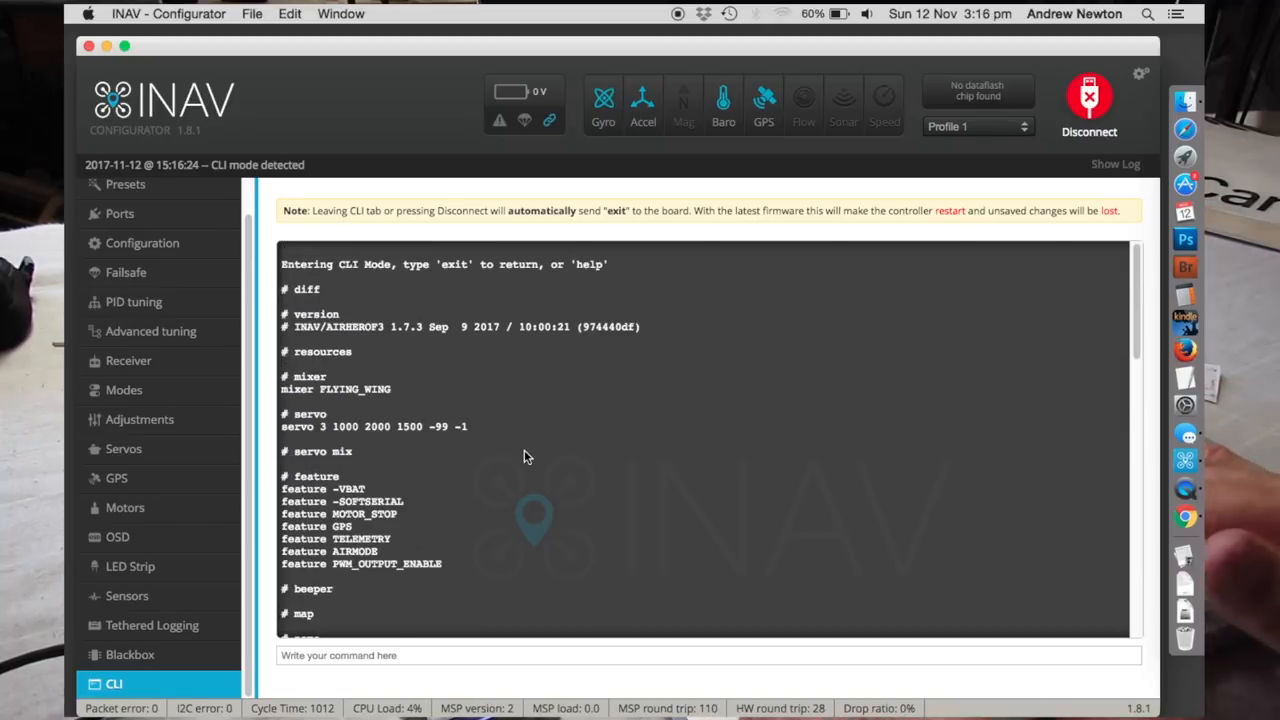
{"action": "scroll", "coordinate": [527, 456], "scroll_direction": "down", "scroll_amount": 15}
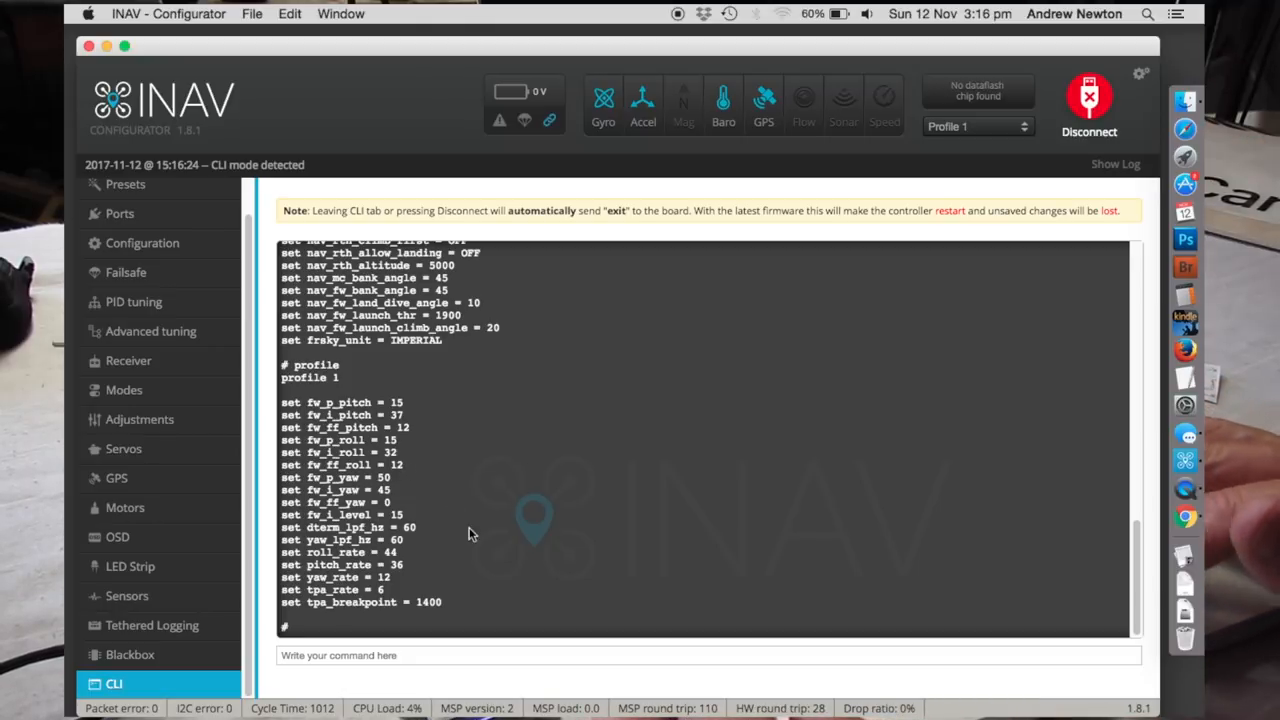
{"action": "scroll", "coordinate": [122, 196], "scroll_direction": "up", "scroll_amount": 3}
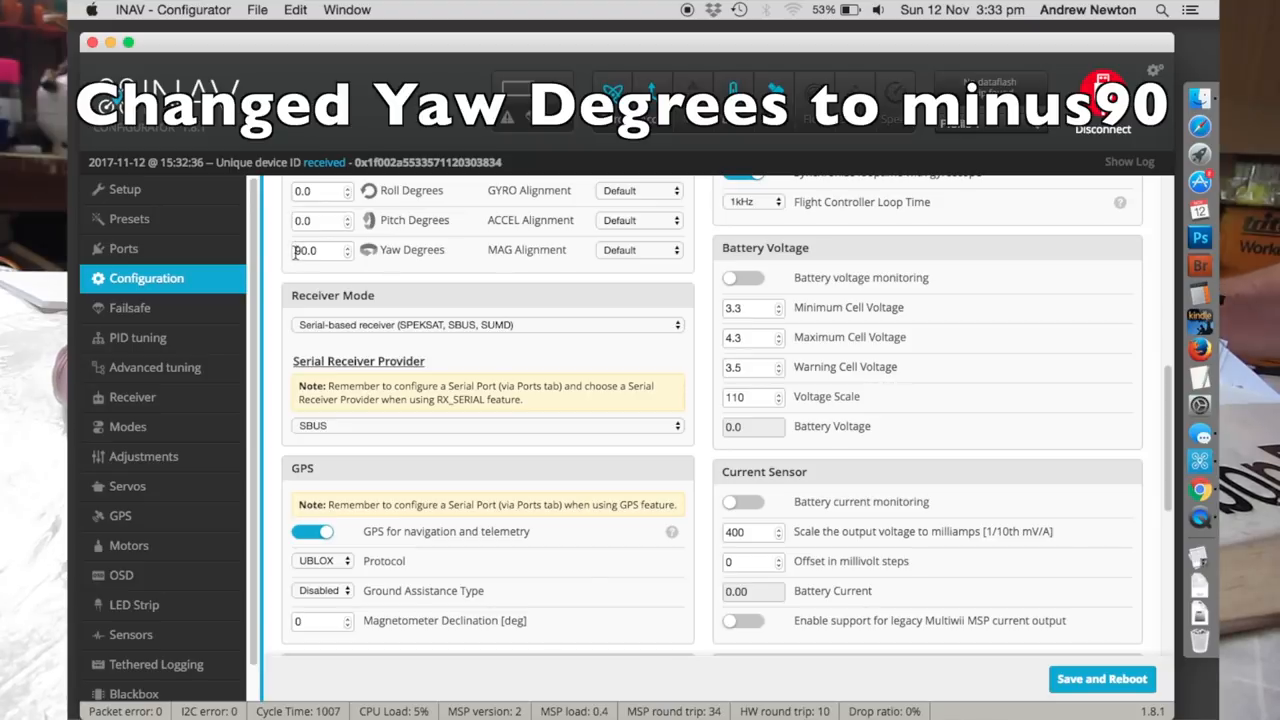
- Finish entering -90 degrees as the board yaw alignment
{"action": "left_click", "coordinate": [372, 272]}
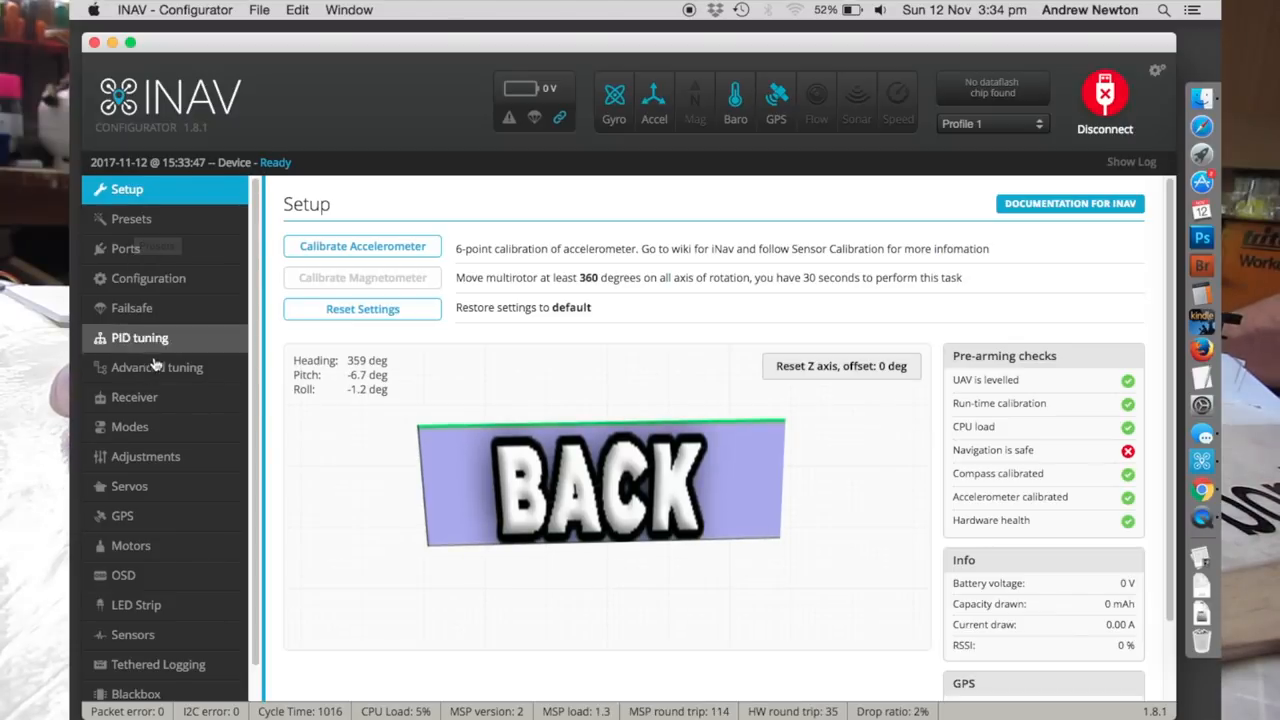
- Change the receiver channel map to AETR5678 and save it to the board
{"action": "left_click", "coordinate": [132, 403]}
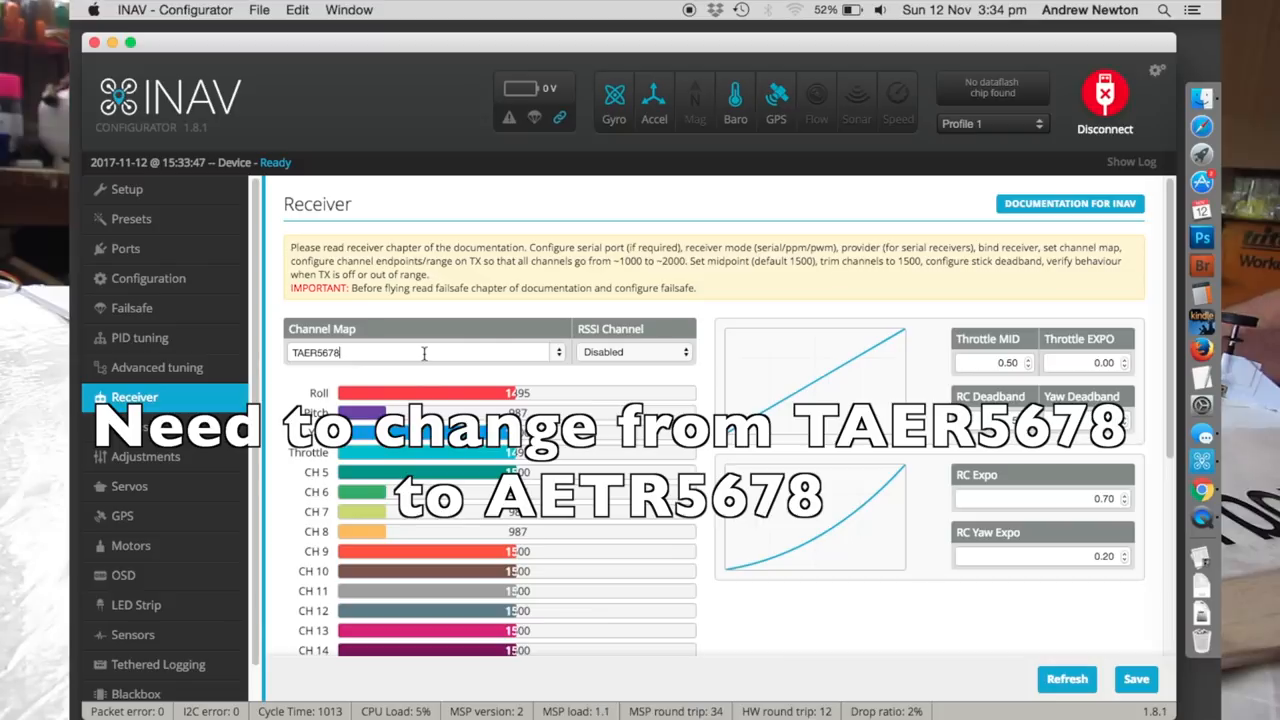
{"action": "left_click", "coordinate": [559, 352]}
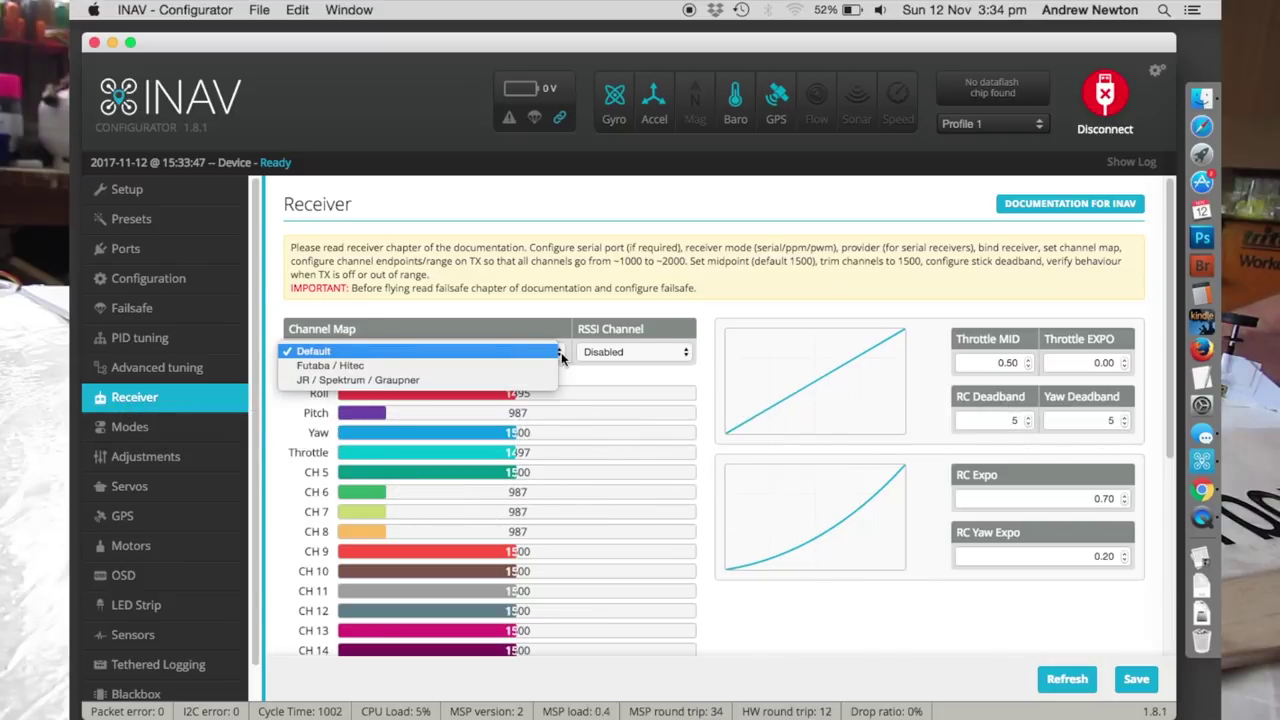
{"action": "left_click", "coordinate": [492, 388]}
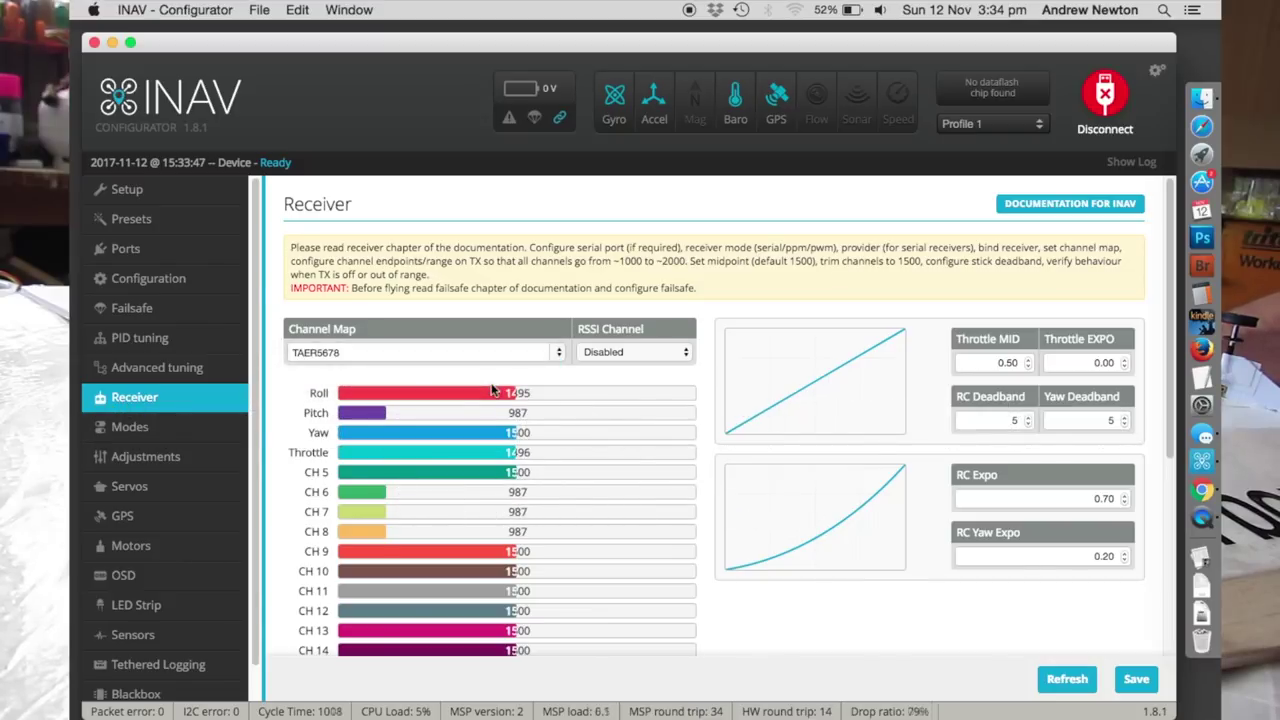
{"action": "left_click", "coordinate": [559, 352]}
{"action": "left_click", "coordinate": [516, 334]}
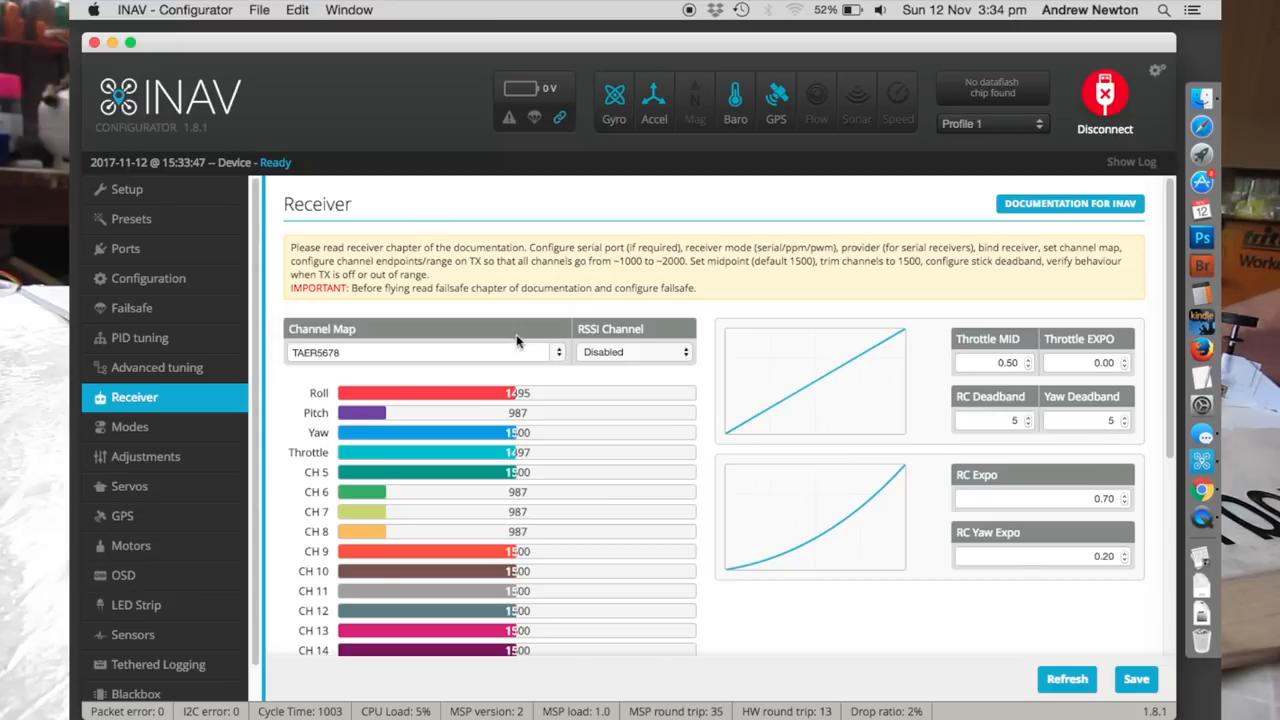
{"action": "left_click", "coordinate": [1140, 679]}
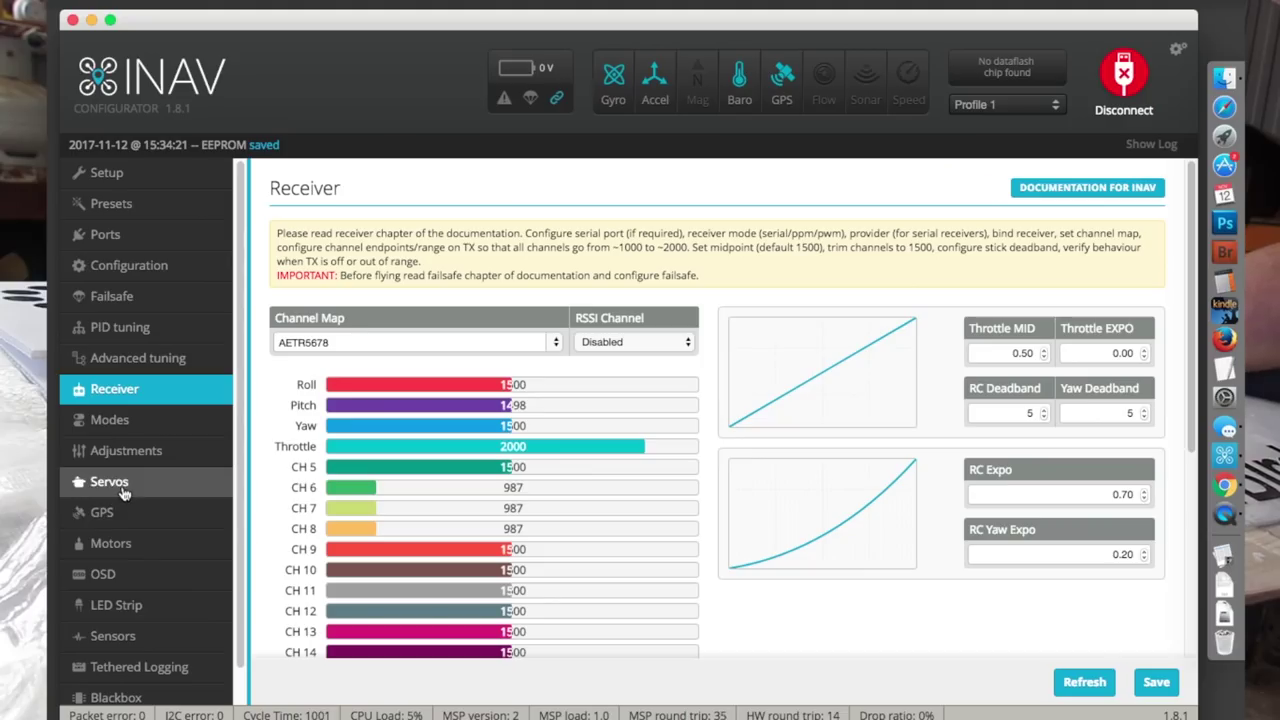
- Reverse Servo 4 by setting its rate to -100%
{"action": "left_click", "coordinate": [124, 490]}
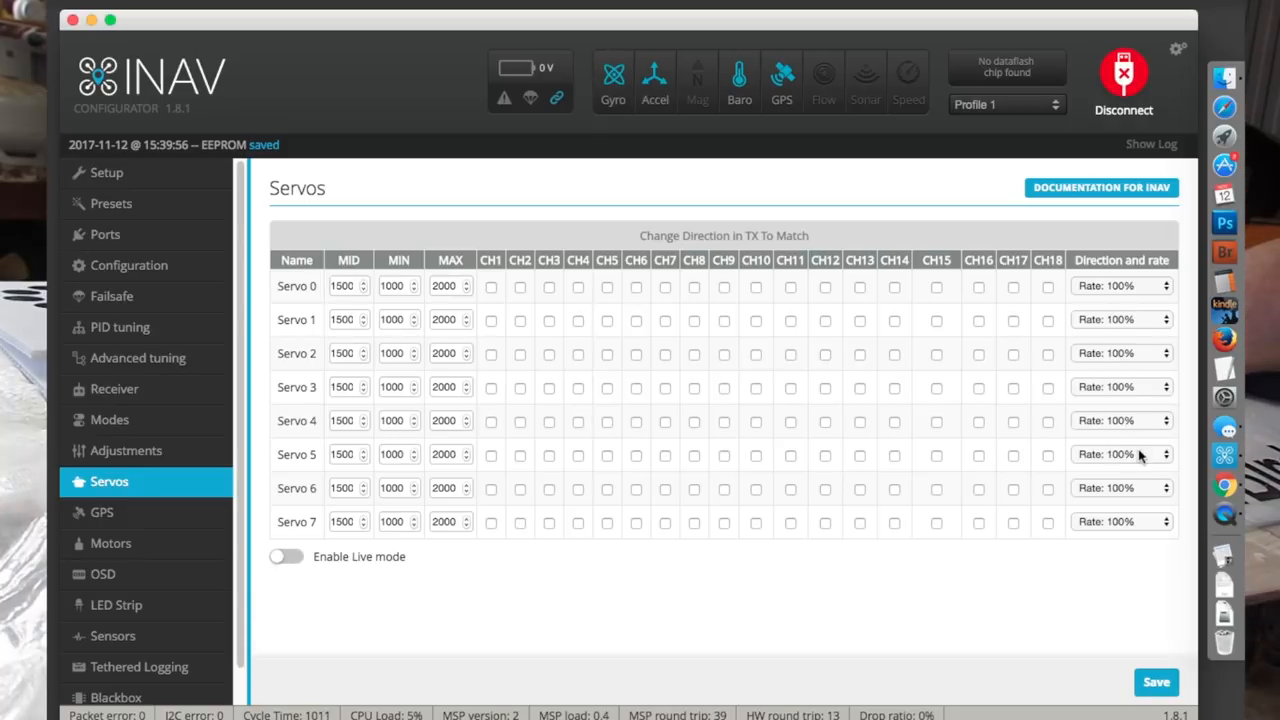
{"action": "left_click", "coordinate": [1122, 421]}
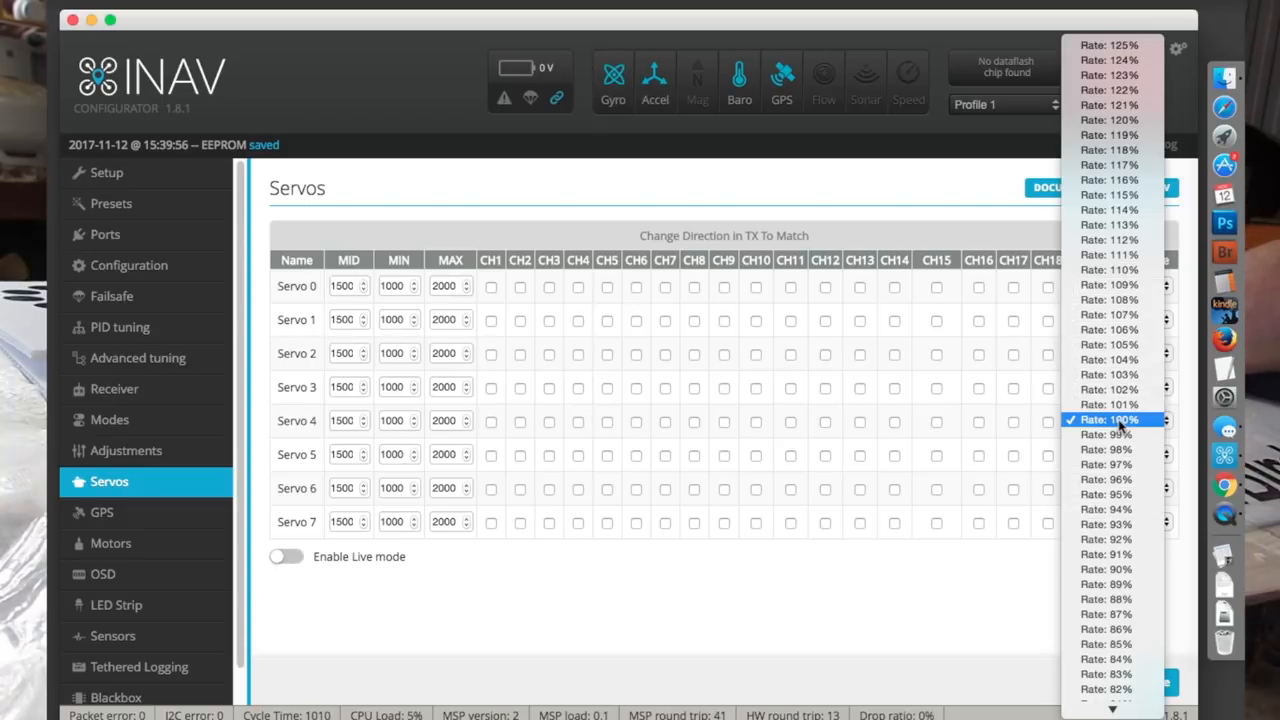
{"action": "scroll", "coordinate": [1122, 425], "scroll_direction": "down", "scroll_amount": 10}
{"action": "scroll", "coordinate": [1122, 425], "scroll_direction": "down", "scroll_amount": 10}
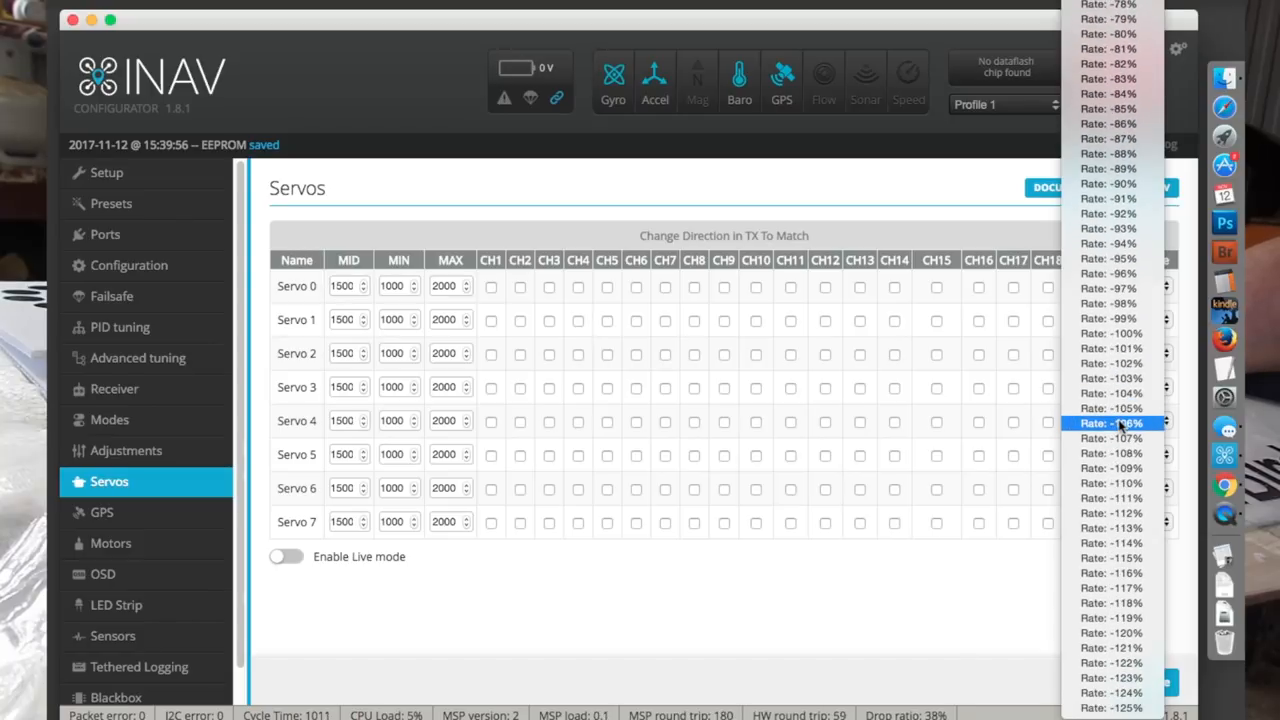
{"action": "left_click", "coordinate": [1111, 326]}
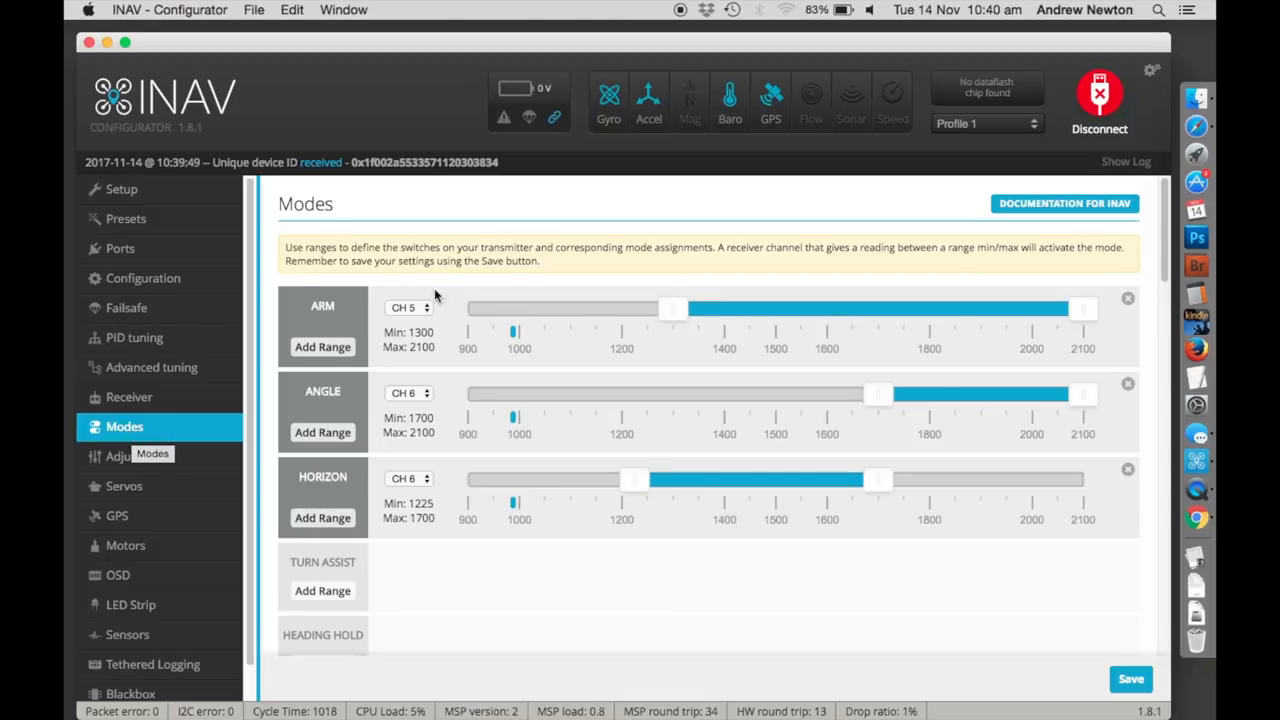
{"action": "scroll", "coordinate": [316, 465], "scroll_direction": "down", "scroll_amount": 1}
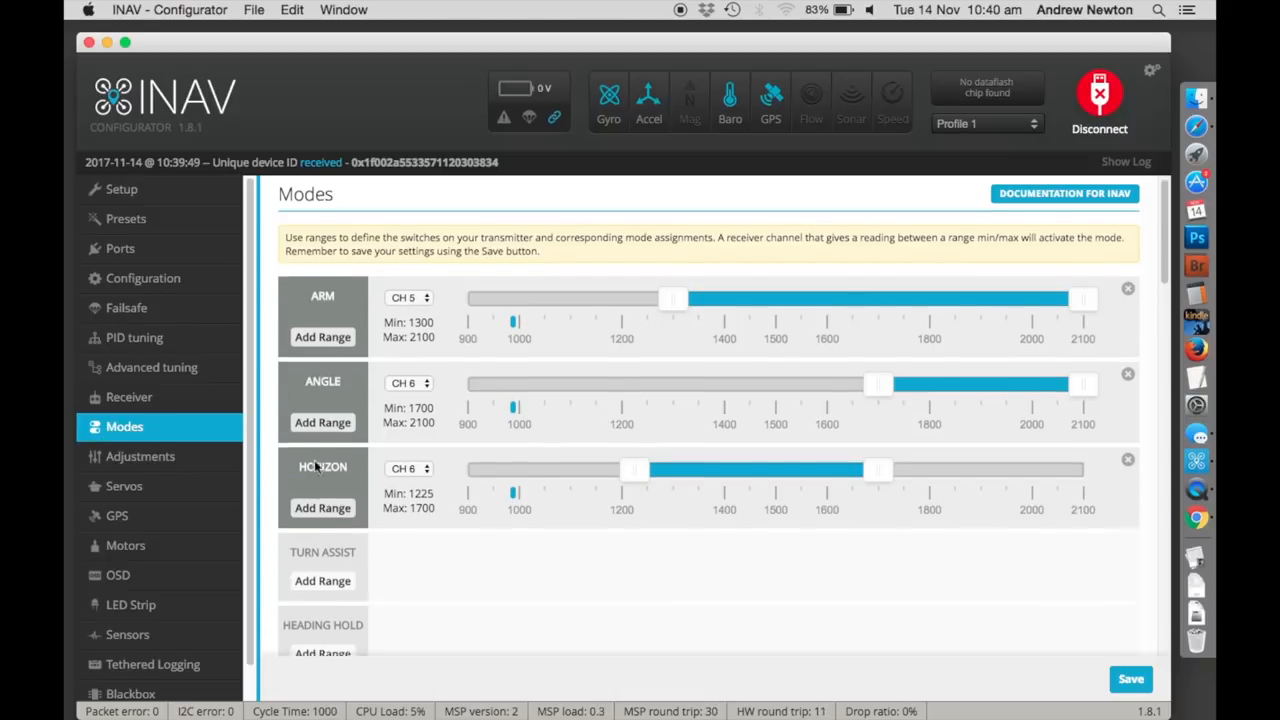
{"action": "scroll", "coordinate": [316, 465], "scroll_direction": "down", "scroll_amount": 5}
{"action": "scroll", "coordinate": [316, 465], "scroll_direction": "down", "scroll_amount": 5}
{"action": "scroll", "coordinate": [316, 465], "scroll_direction": "down", "scroll_amount": 5}
{"action": "scroll", "coordinate": [316, 465], "scroll_direction": "down", "scroll_amount": 5}
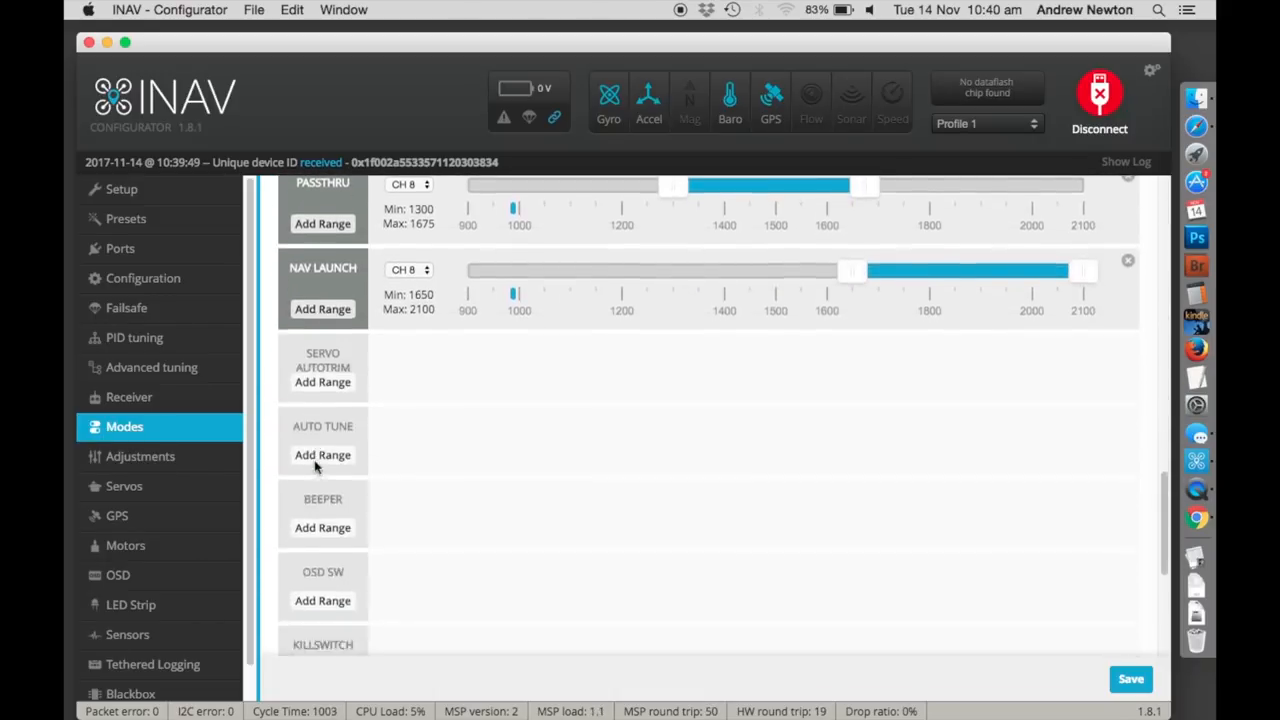
{"action": "scroll", "coordinate": [316, 465], "scroll_direction": "down", "scroll_amount": 3}
{"action": "scroll", "coordinate": [316, 465], "scroll_direction": "down", "scroll_amount": 3}
{"action": "scroll", "coordinate": [316, 465], "scroll_direction": "up", "scroll_amount": 8}
{"action": "scroll", "coordinate": [316, 465], "scroll_direction": "up", "scroll_amount": 8}
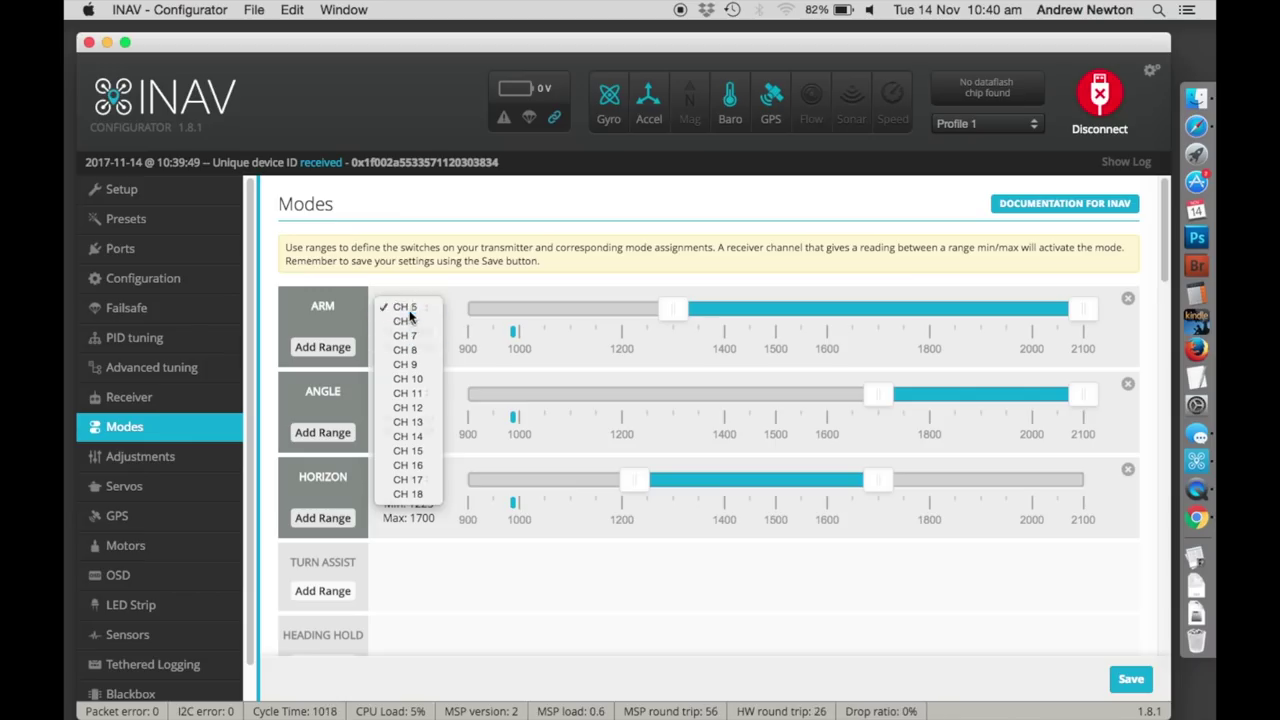
- Keep CH 5 as the ARM mode switch channel
{"action": "left_click", "coordinate": [409, 307]}
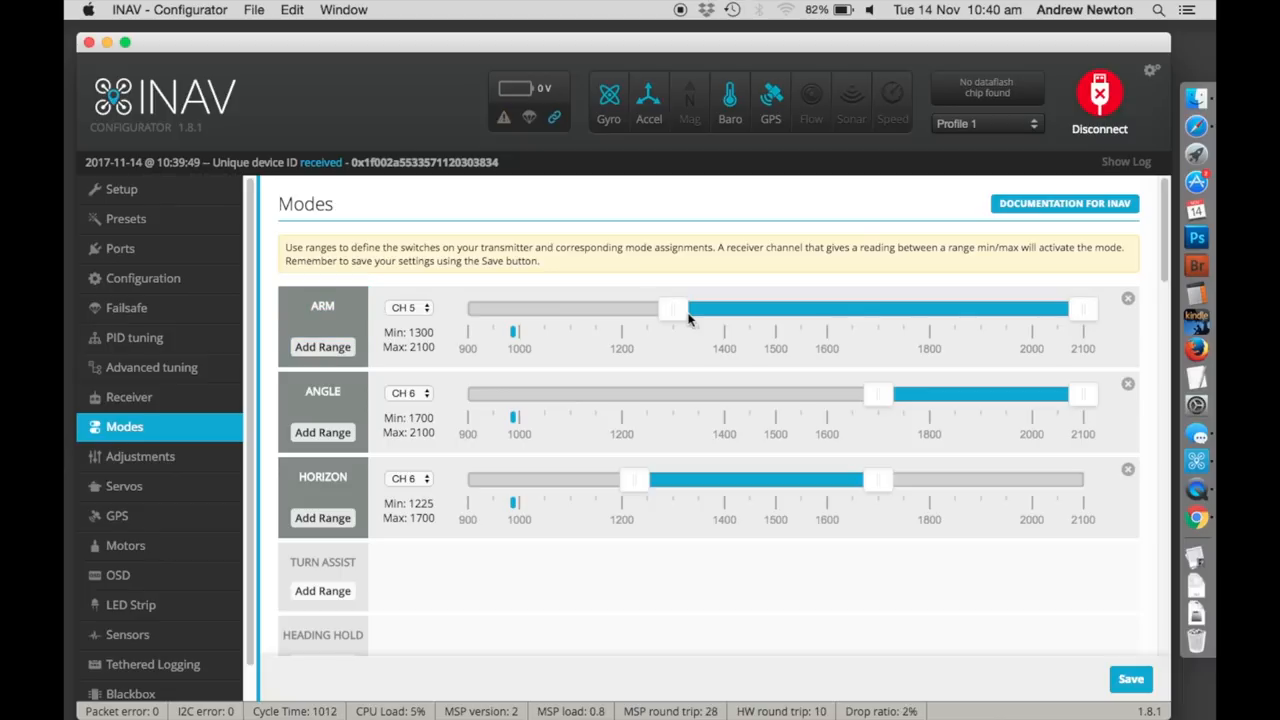
{"action": "mouse_move", "coordinate": [676, 309]}
{"action": "left_mouse_down"}
{"action": "mouse_move", "coordinate": [671, 321]}
{"action": "mouse_move", "coordinate": [690, 320]}
{"action": "left_mouse_up"}
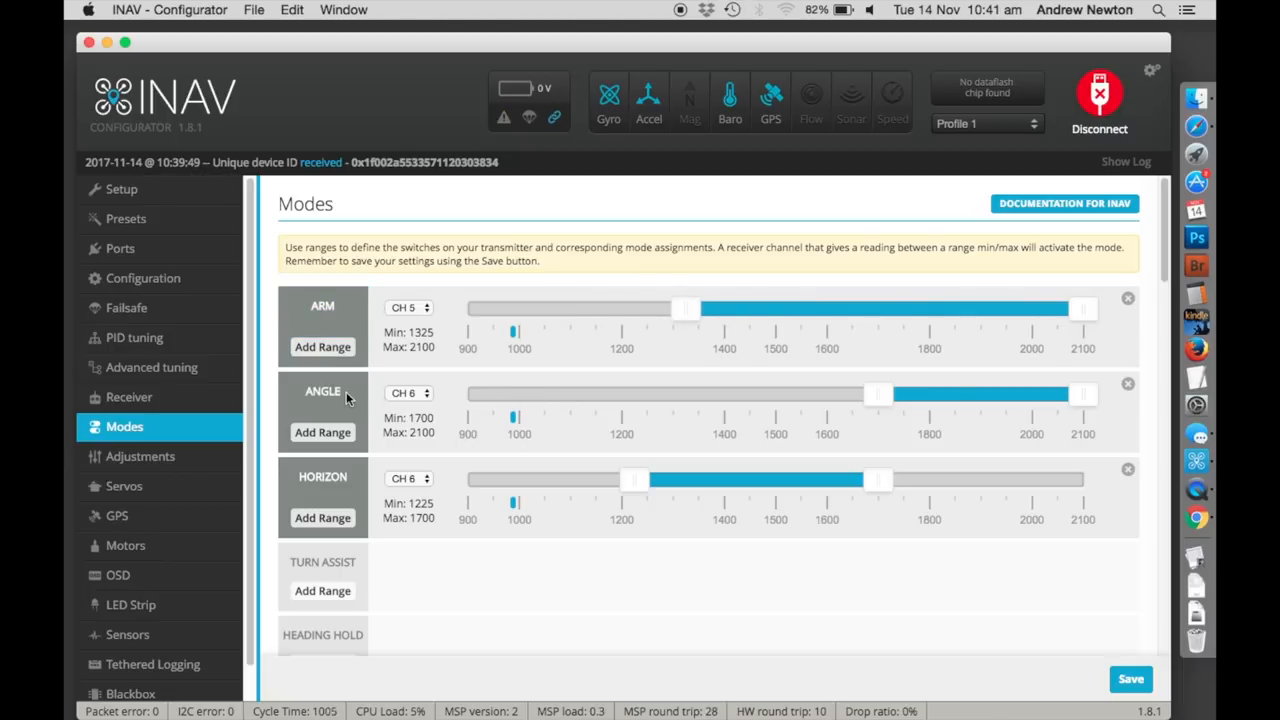
{"action": "scroll", "coordinate": [348, 399], "scroll_direction": "down", "scroll_amount": 3}
{"action": "scroll", "coordinate": [348, 399], "scroll_direction": "up", "scroll_amount": 3}
{"action": "left_click", "coordinate": [417, 395]}
{"action": "left_click", "coordinate": [417, 395]}
{"action": "scroll", "coordinate": [770, 619], "scroll_direction": "down", "scroll_amount": 5}
{"action": "scroll", "coordinate": [770, 619], "scroll_direction": "down", "scroll_amount": 5}
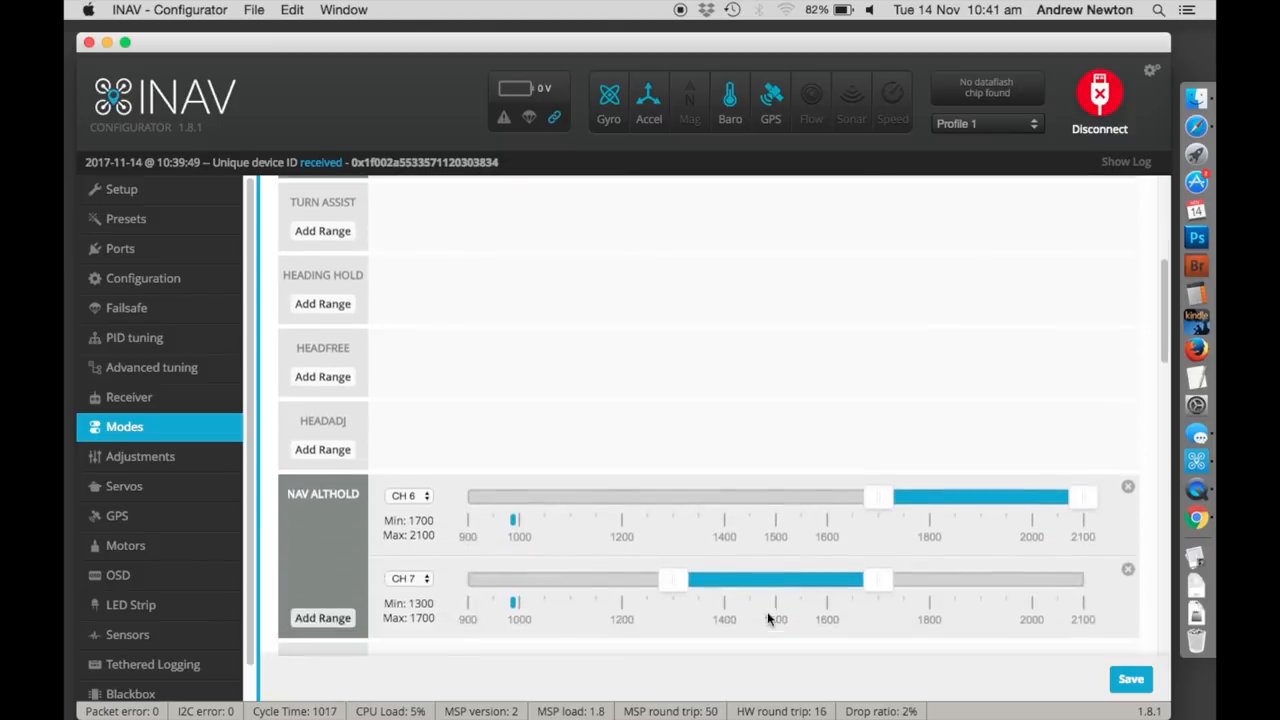
{"action": "scroll", "coordinate": [770, 619], "scroll_direction": "down", "scroll_amount": 3}
{"action": "scroll", "coordinate": [770, 619], "scroll_direction": "up", "scroll_amount": 15}
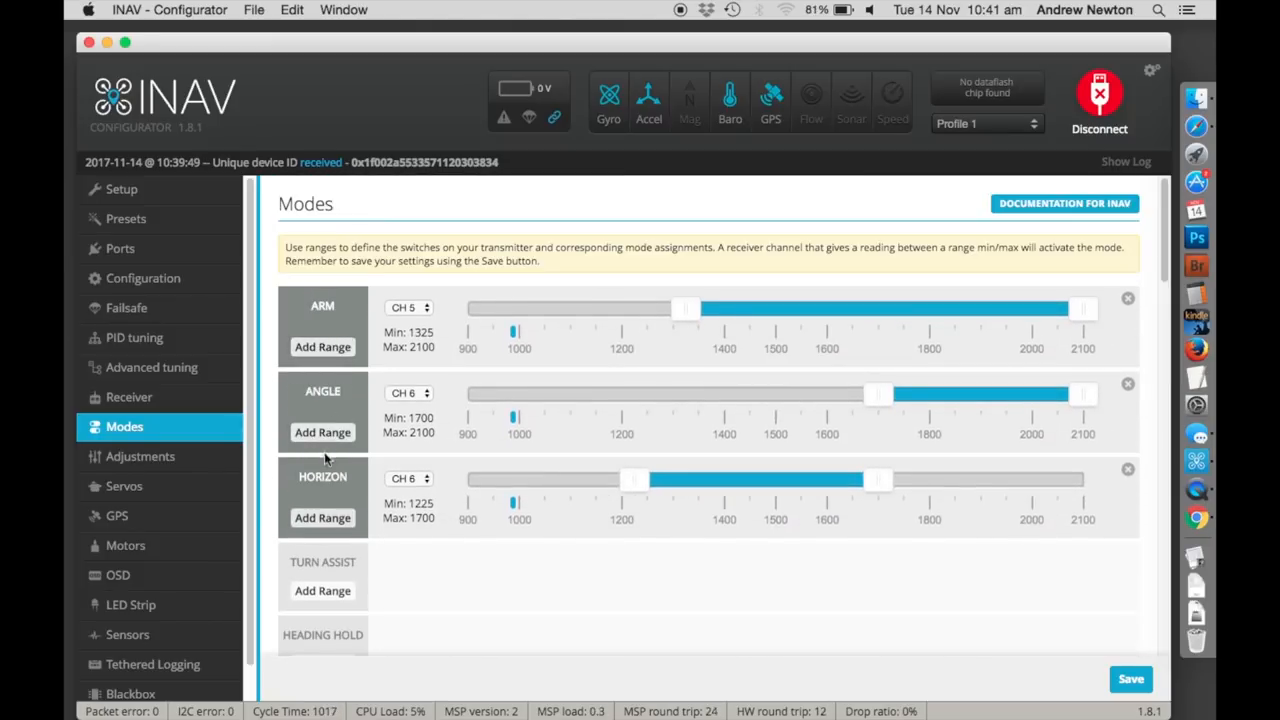
{"action": "scroll", "coordinate": [516, 465], "scroll_direction": "down", "scroll_amount": 5}
{"action": "scroll", "coordinate": [516, 465], "scroll_direction": "down", "scroll_amount": 3}
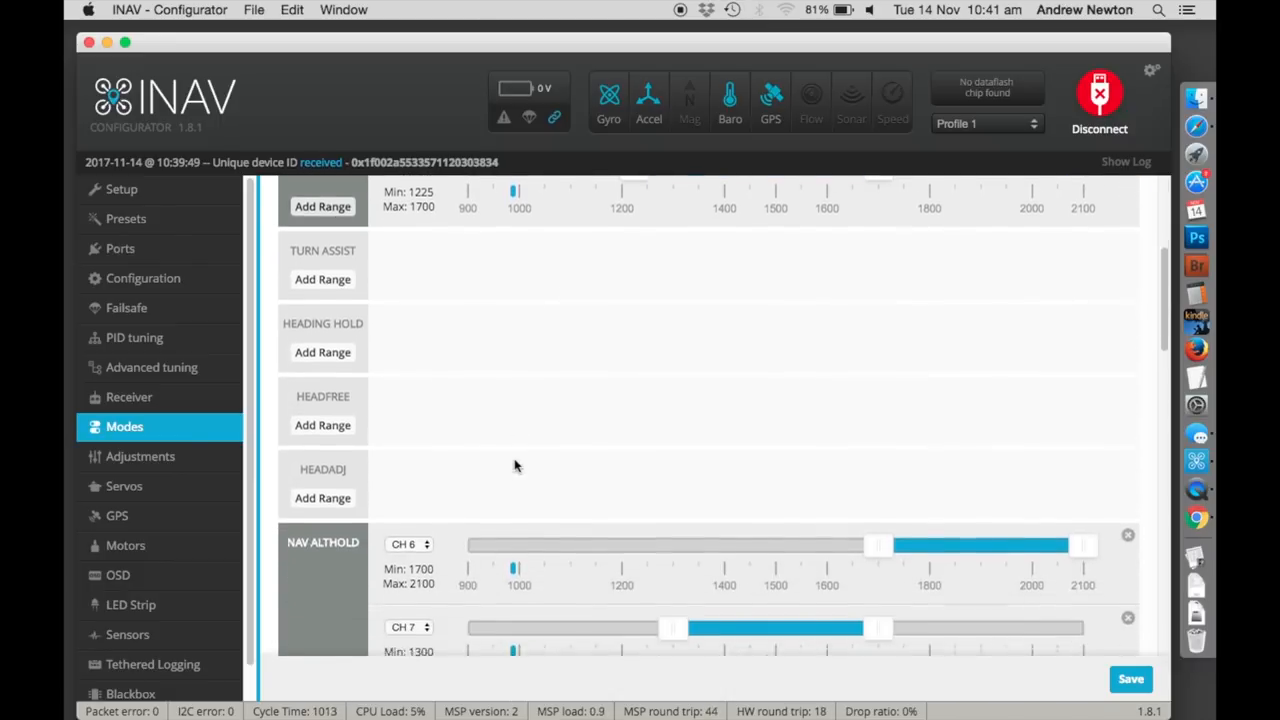
{"action": "scroll", "coordinate": [516, 465], "scroll_direction": "down", "scroll_amount": 3}
{"action": "scroll", "coordinate": [516, 465], "scroll_direction": "down", "scroll_amount": 2}
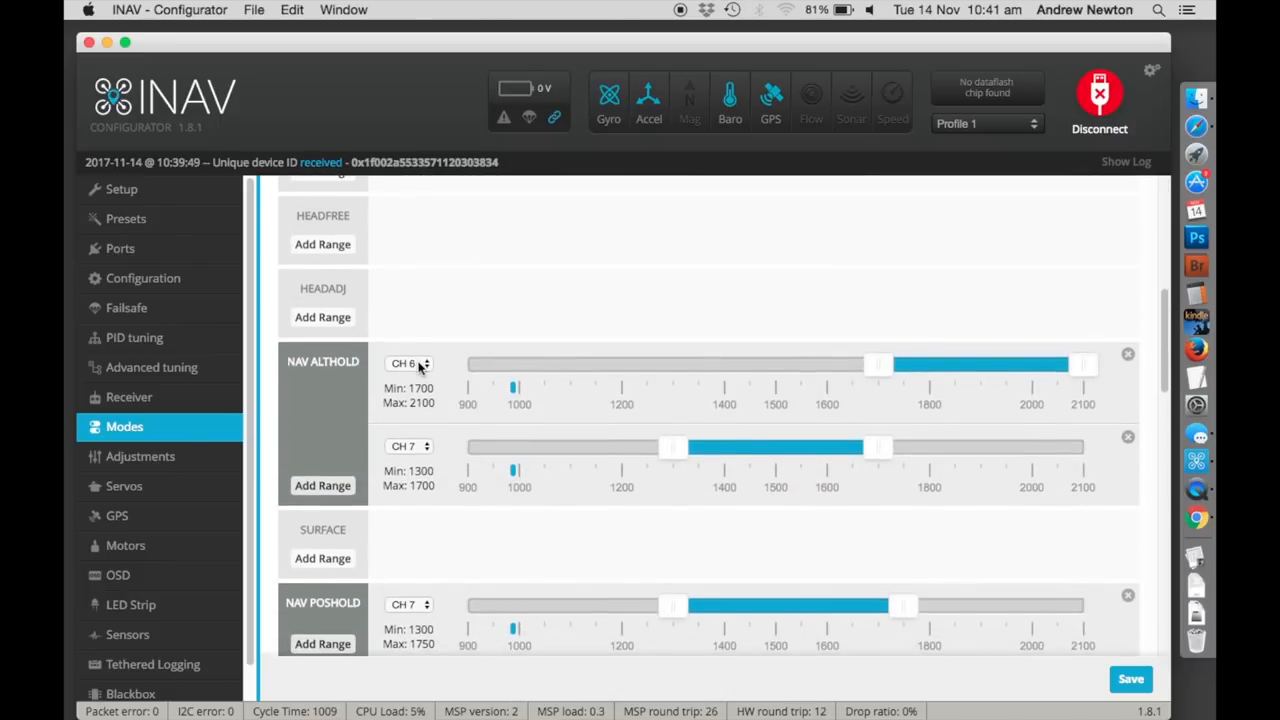
{"action": "scroll", "coordinate": [420, 366], "scroll_direction": "up", "scroll_amount": 3}
{"action": "scroll", "coordinate": [420, 366], "scroll_direction": "up", "scroll_amount": 5}
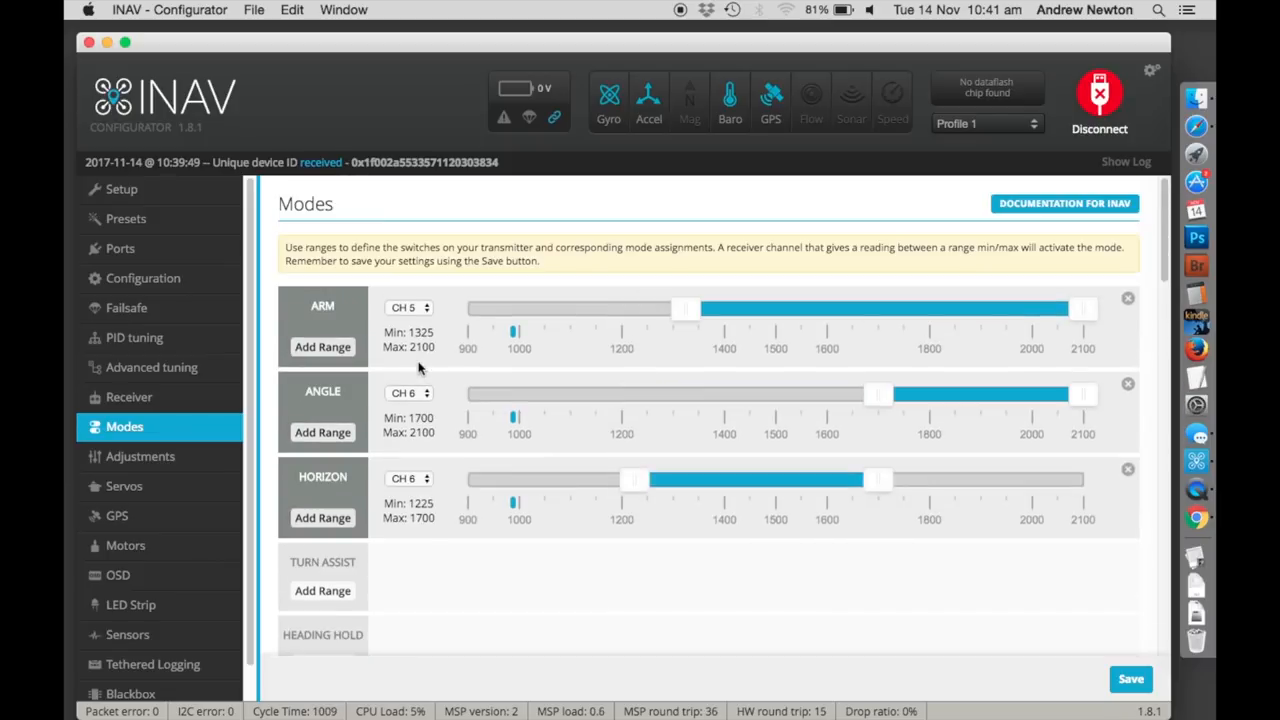
{"action": "scroll", "coordinate": [420, 366], "scroll_direction": "up", "scroll_amount": 2}
{"action": "scroll", "coordinate": [669, 459], "scroll_direction": "down", "scroll_amount": 5}
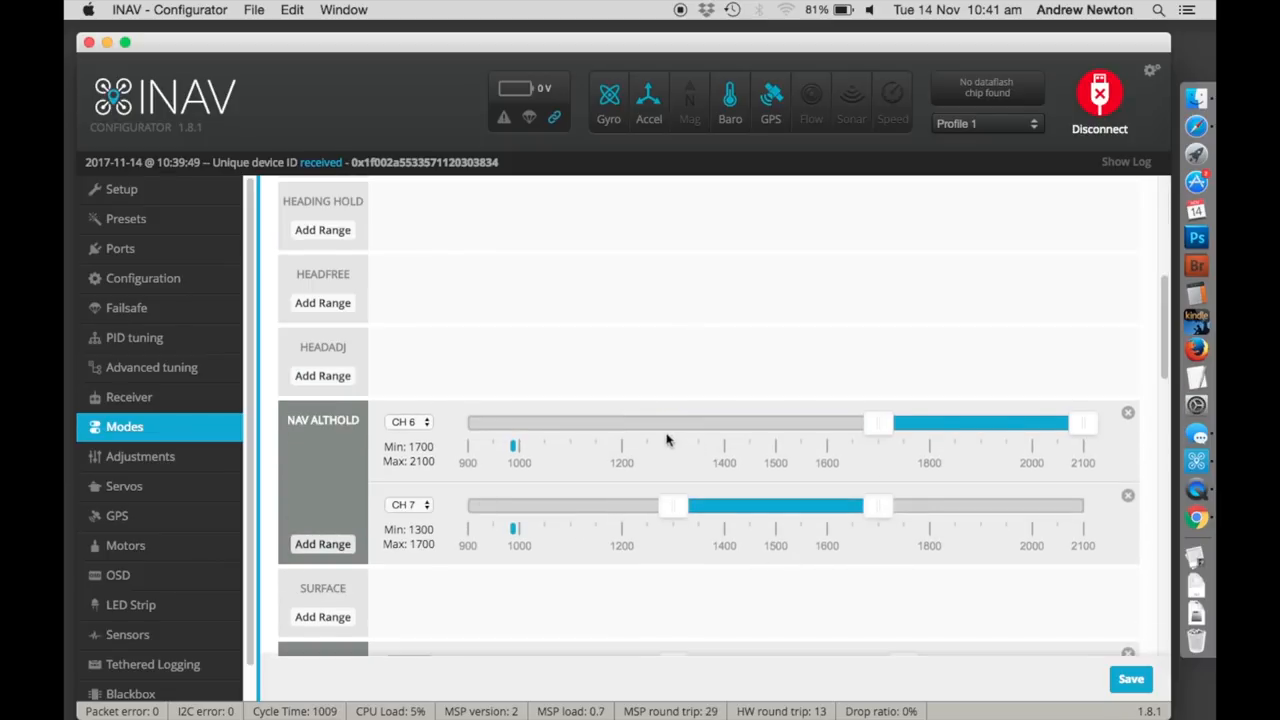
{"action": "left_click_drag", "start_coordinate": [886, 424], "coordinate": [675, 428]}
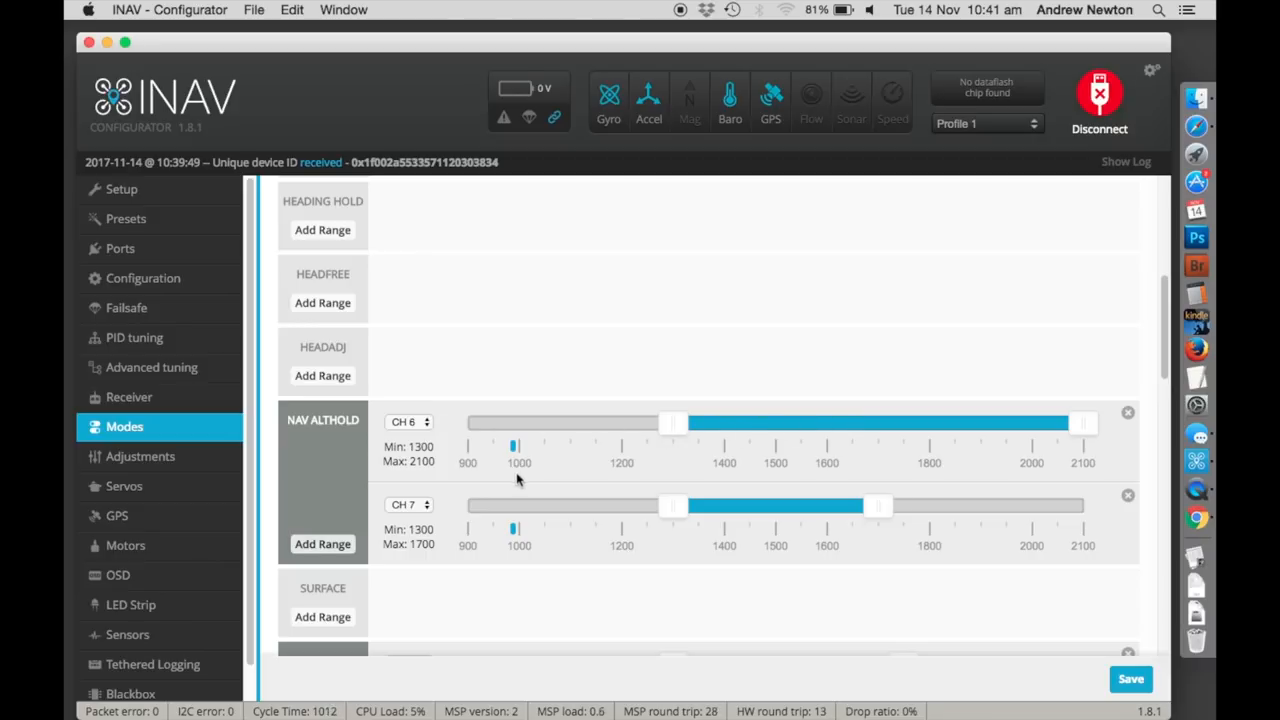
{"action": "scroll", "coordinate": [645, 553], "scroll_direction": "down", "scroll_amount": 5}
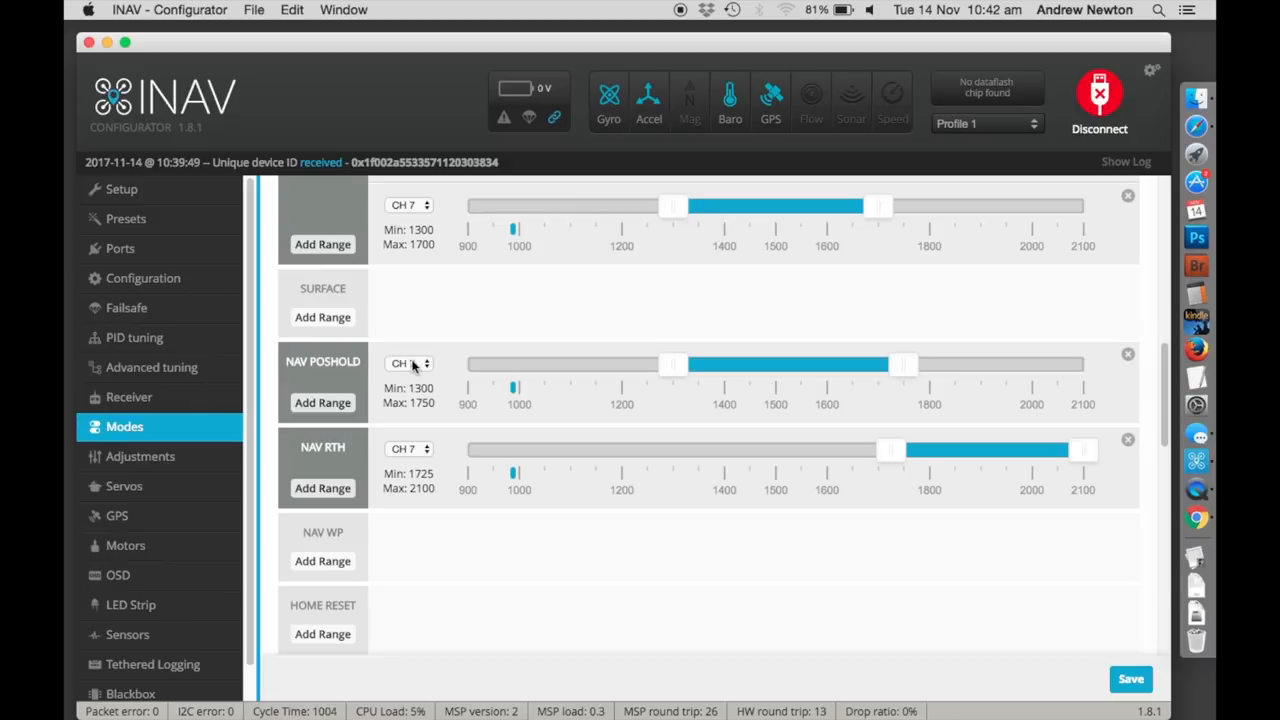
{"action": "scroll", "coordinate": [360, 290], "scroll_direction": "up", "scroll_amount": 3}
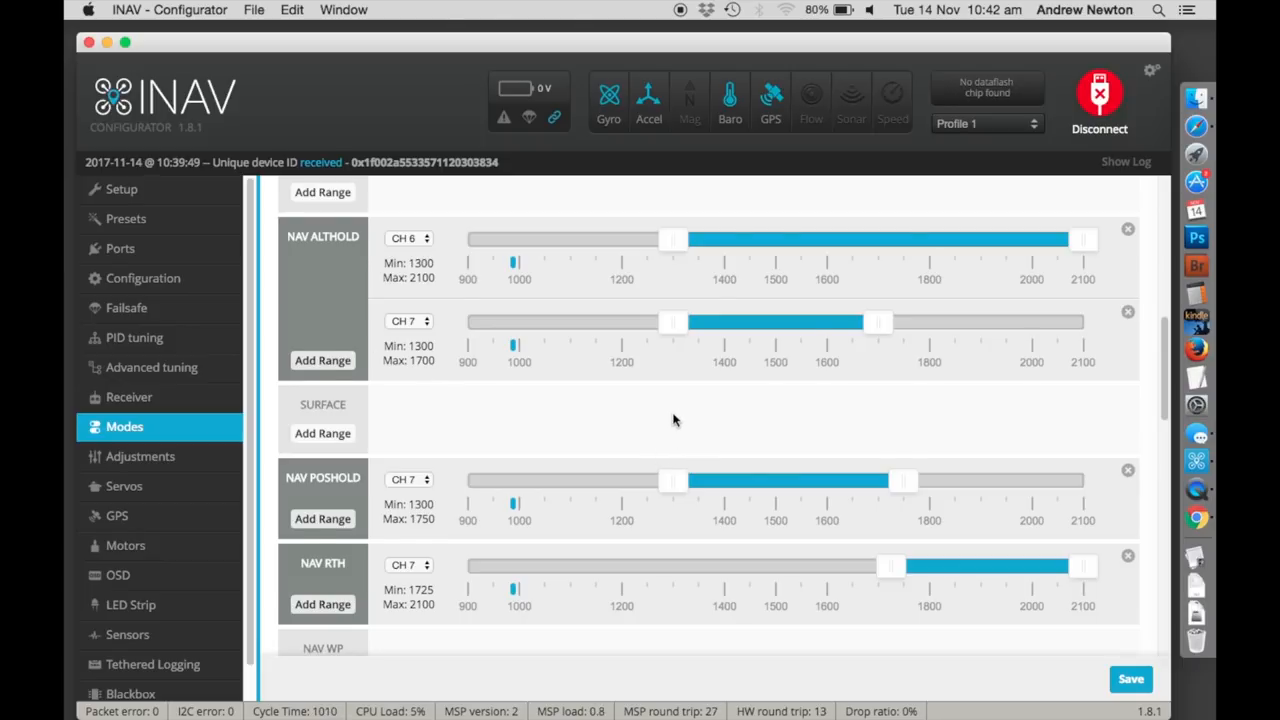
{"action": "scroll", "coordinate": [674, 420], "scroll_direction": "down", "scroll_amount": 4}
{"action": "scroll", "coordinate": [674, 420], "scroll_direction": "down", "scroll_amount": 2}
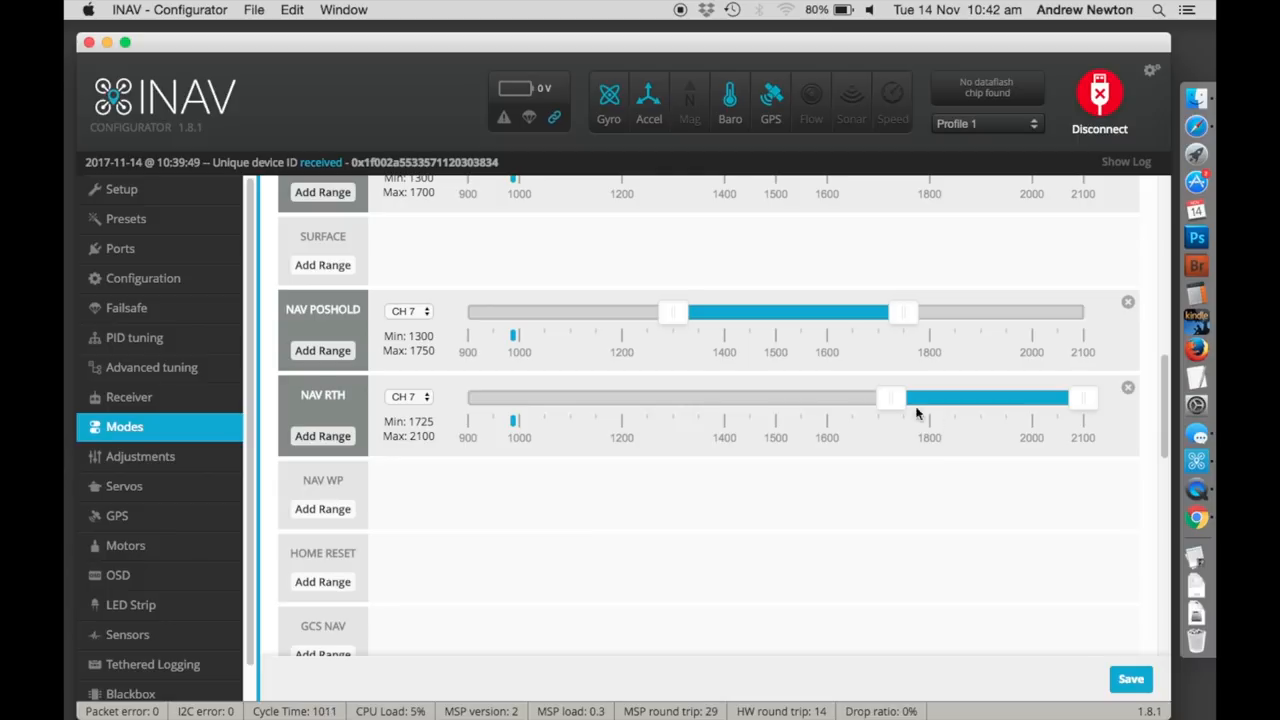
{"action": "scroll", "coordinate": [755, 417], "scroll_direction": "down", "scroll_amount": 5}
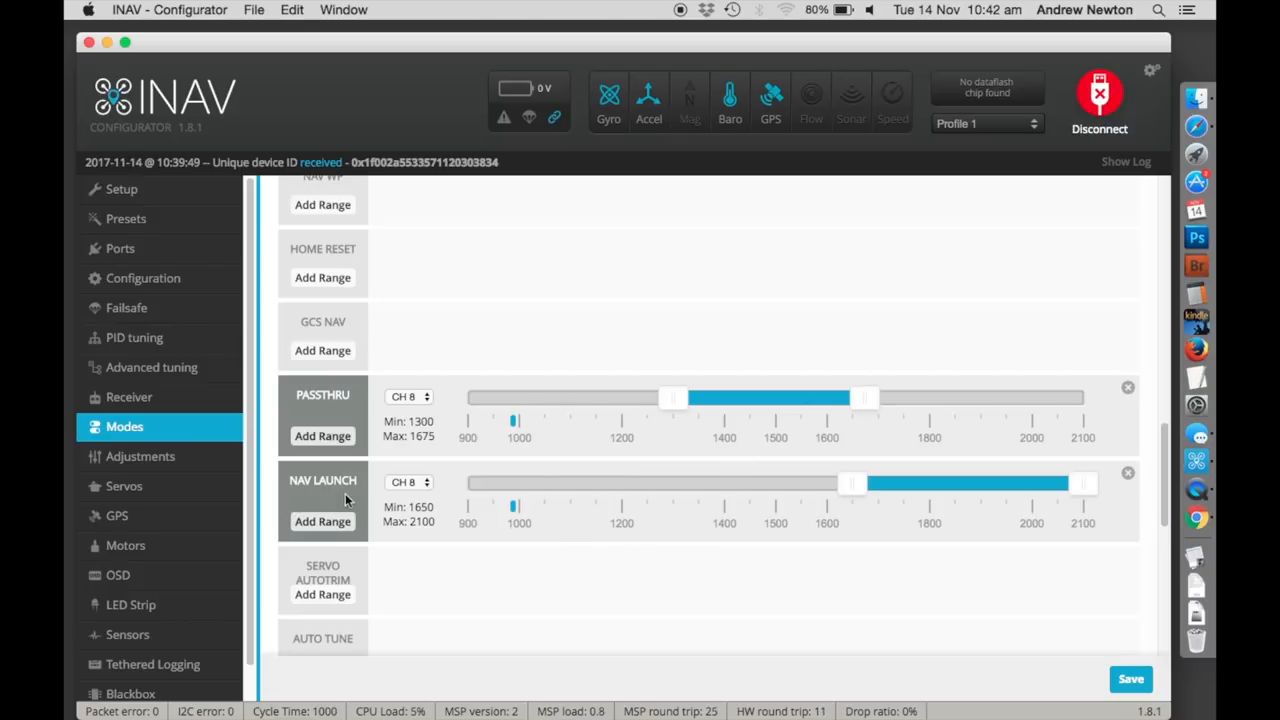
{"action": "scroll", "coordinate": [607, 535], "scroll_direction": "up", "scroll_amount": 10}
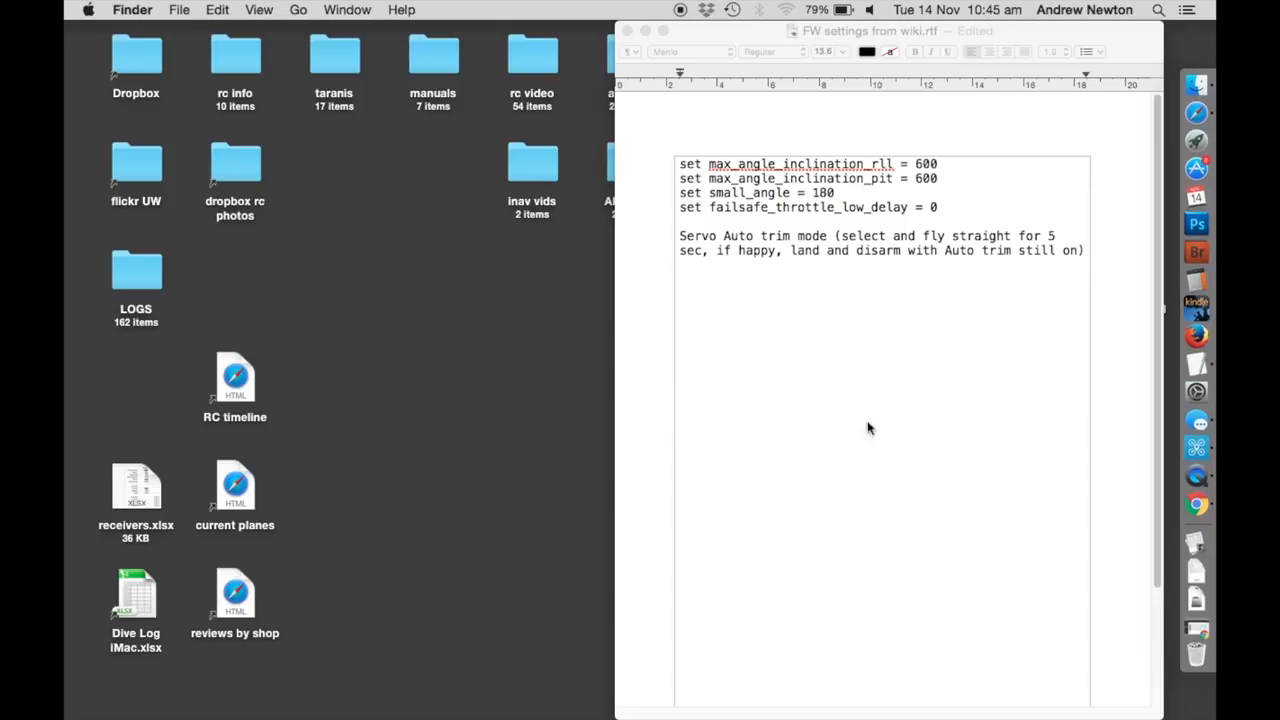
- Bring up INAV's CLI, then return to the fixed-wing settings notes in TextEdit
{"action": "left_click", "coordinate": [1196, 632]}
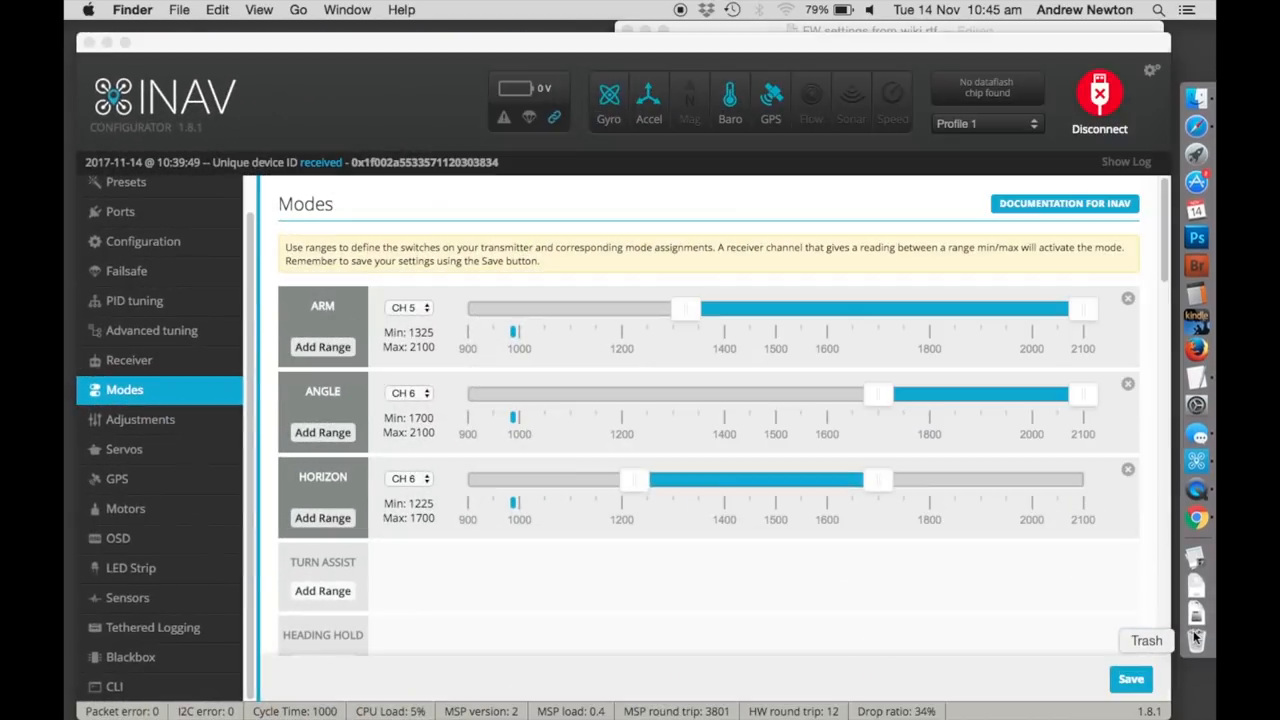
{"action": "left_click", "coordinate": [132, 683]}
{"action": "left_click", "coordinate": [810, 207]}
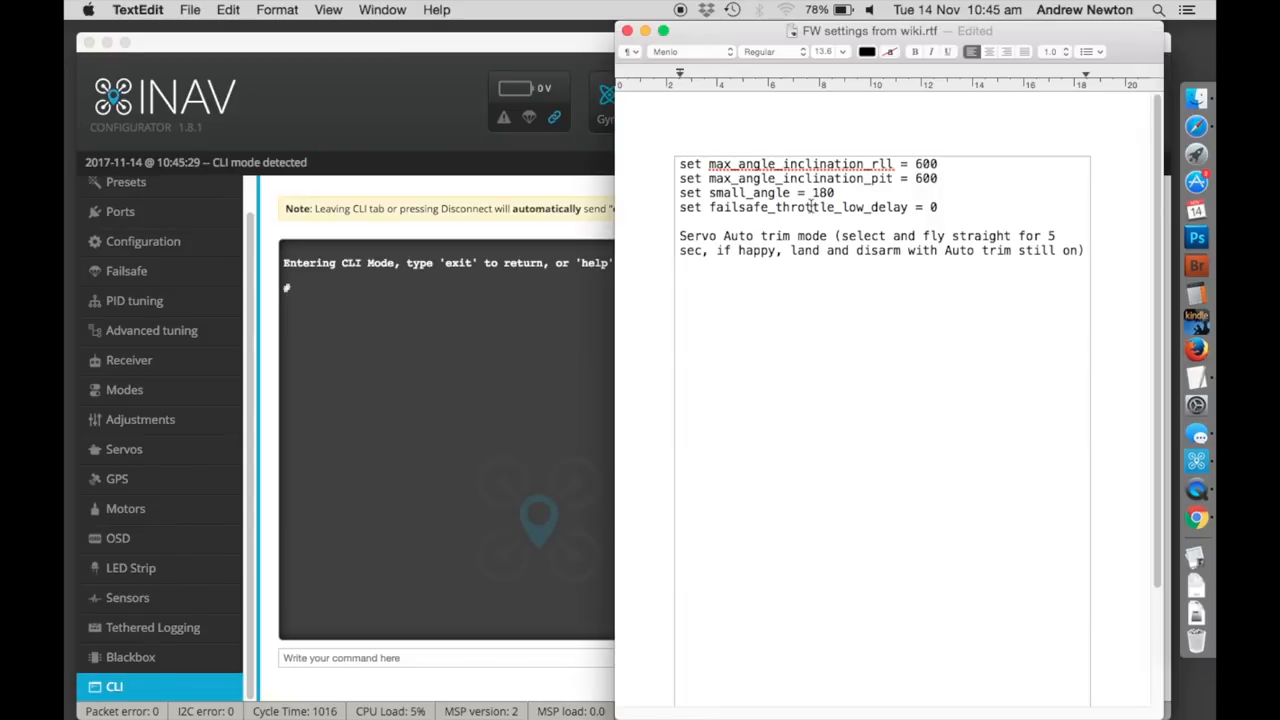
- Copy the 'set max_angle_inclination_rll = 600' line from the notes
{"action": "left_click", "coordinate": [681, 165]}
{"action": "left_click_drag", "start_coordinate": [679, 163], "coordinate": [945, 166]}
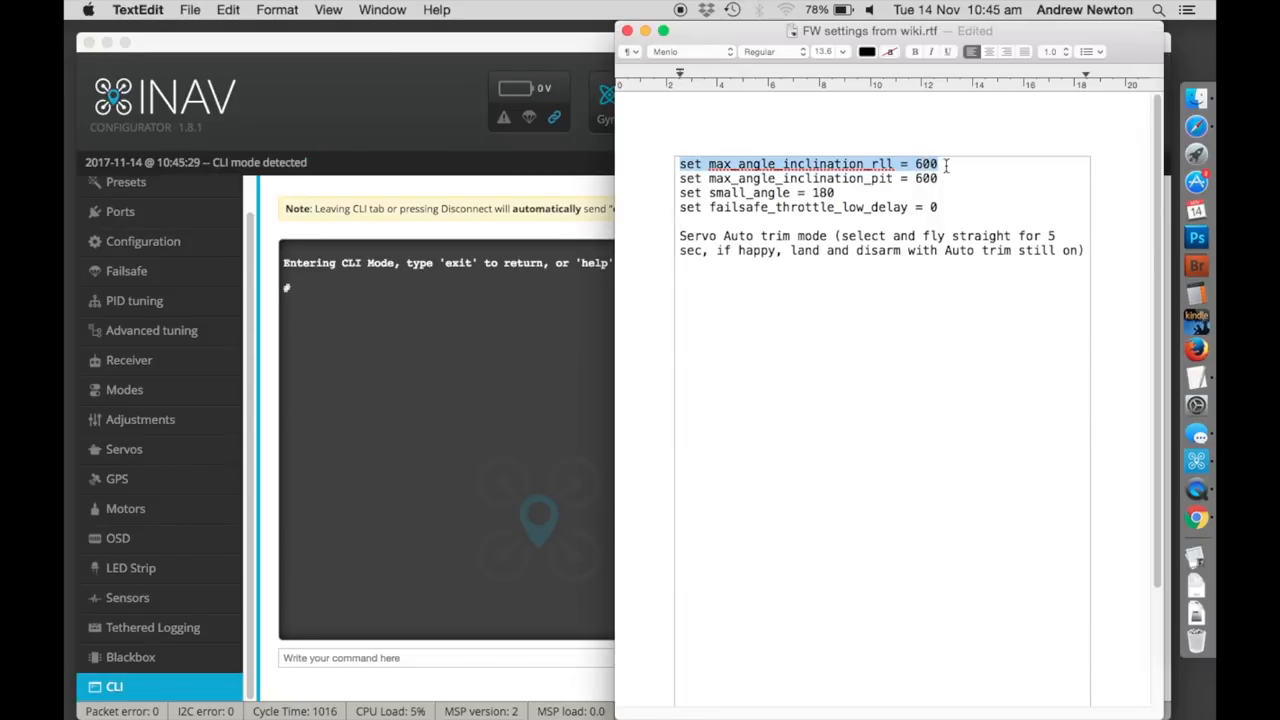
{"action": "right_click", "coordinate": [896, 168]}
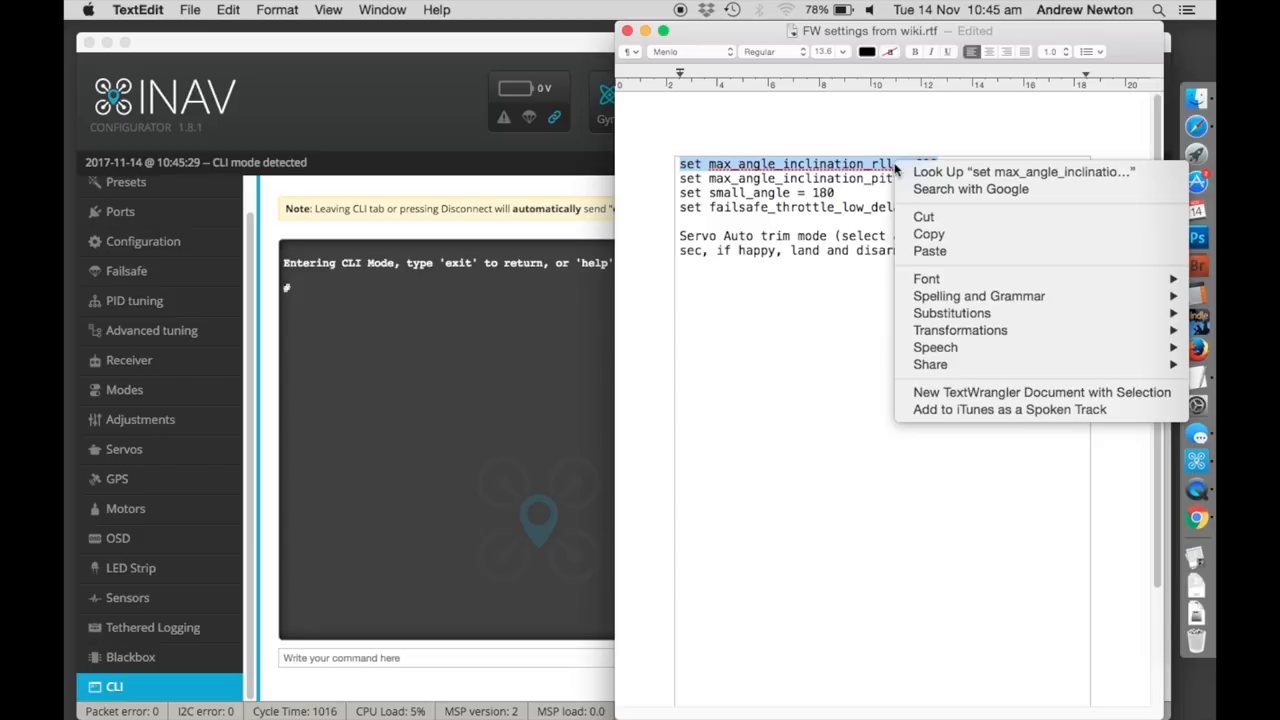
{"action": "left_click", "coordinate": [928, 234]}
- Enter max_angle_inclination_rll 600 and max_angle_inclination_pit 600 in the CLI
{"action": "left_click", "coordinate": [340, 659]}
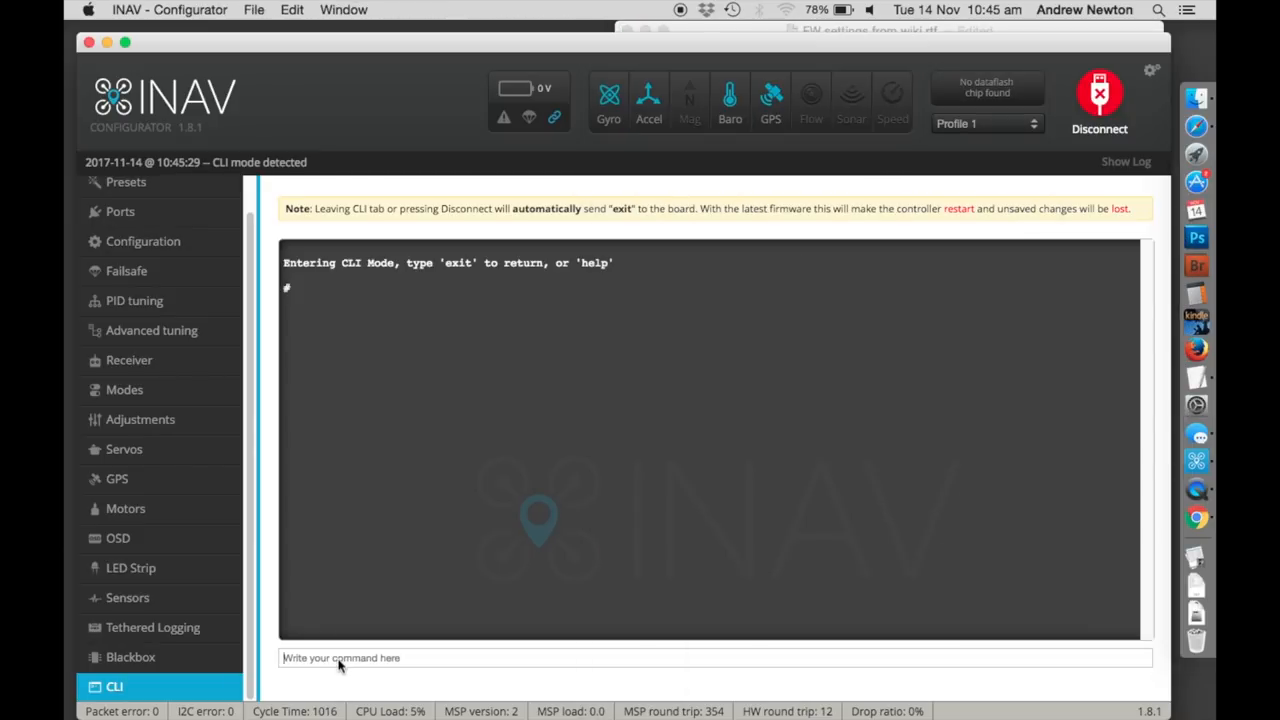
{"action": "key", "text": "super+v"}
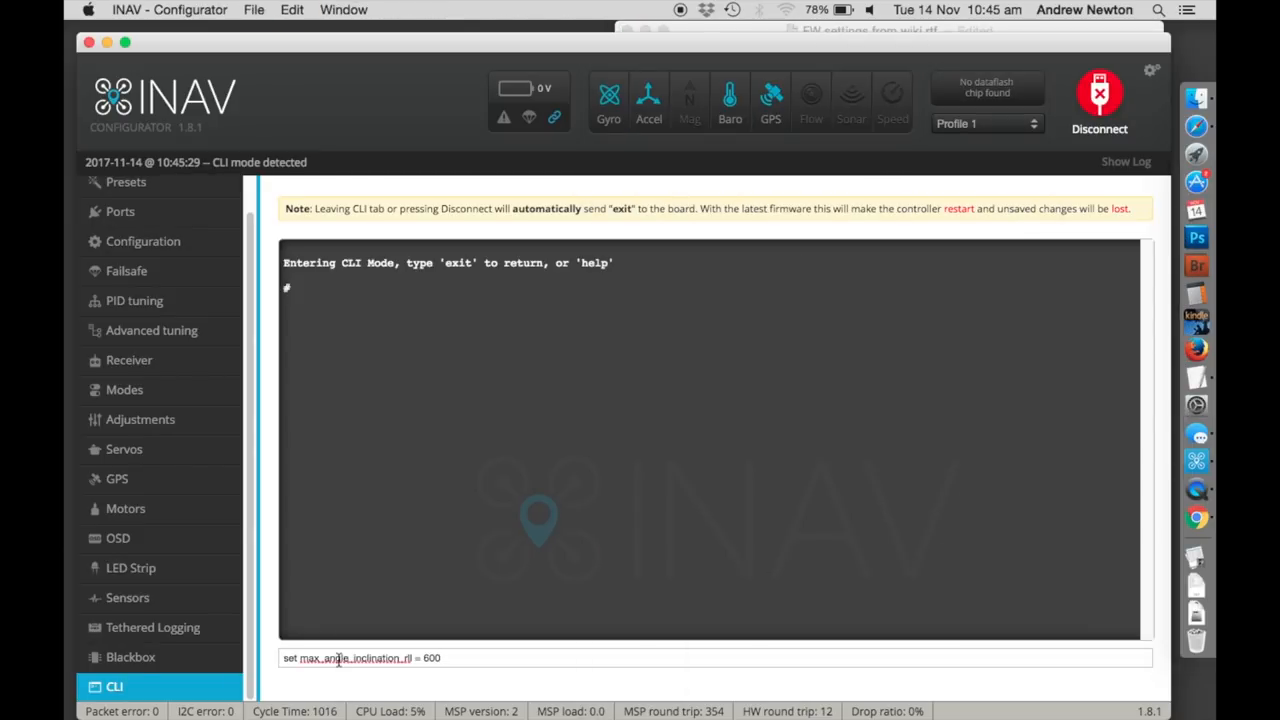
{"action": "key", "text": "Return"}
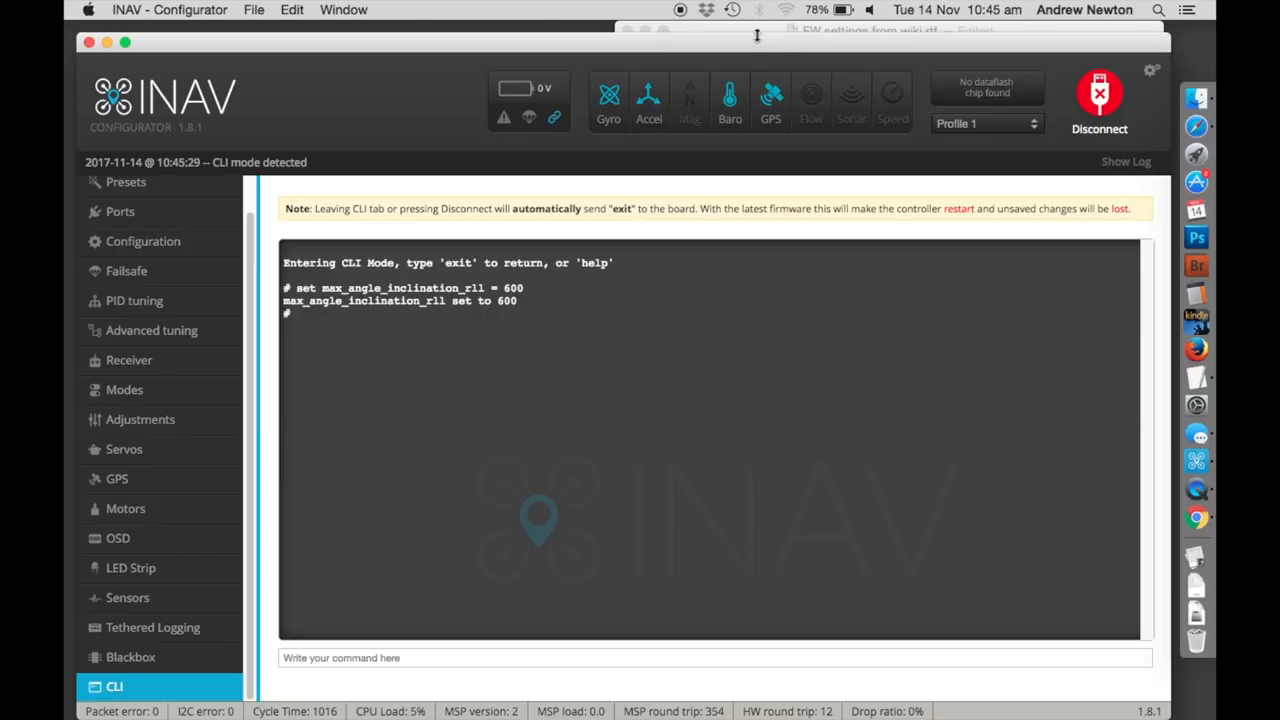
{"action": "left_click", "coordinate": [756, 32]}
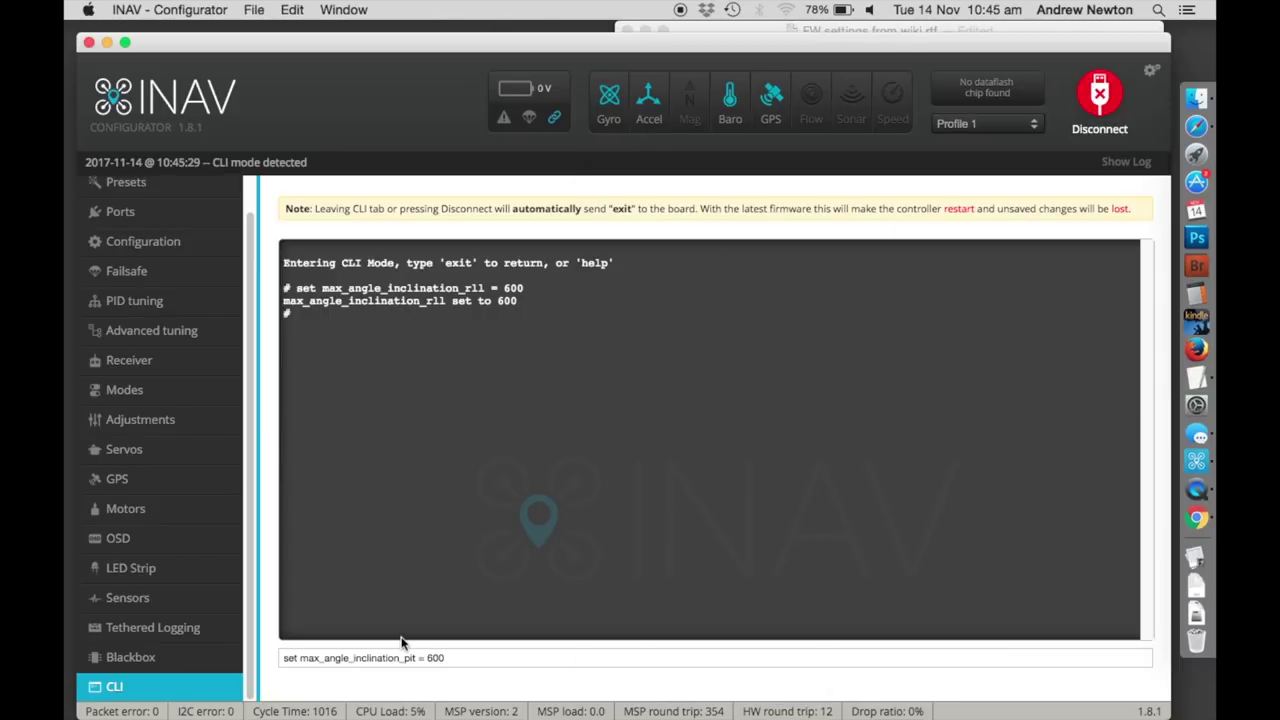
{"action": "key", "text": "Return"}
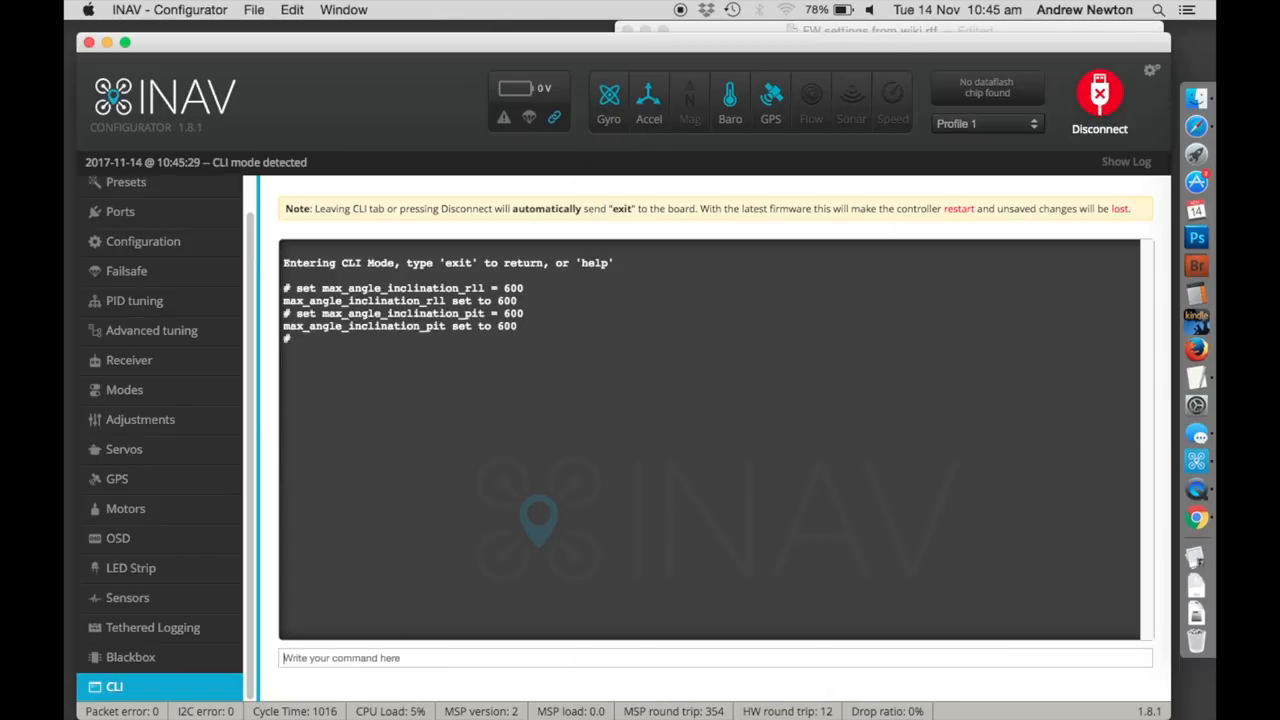
- Copy the small_angle 180 line from the notes and run it in the CLI
{"action": "left_click", "coordinate": [800, 30]}
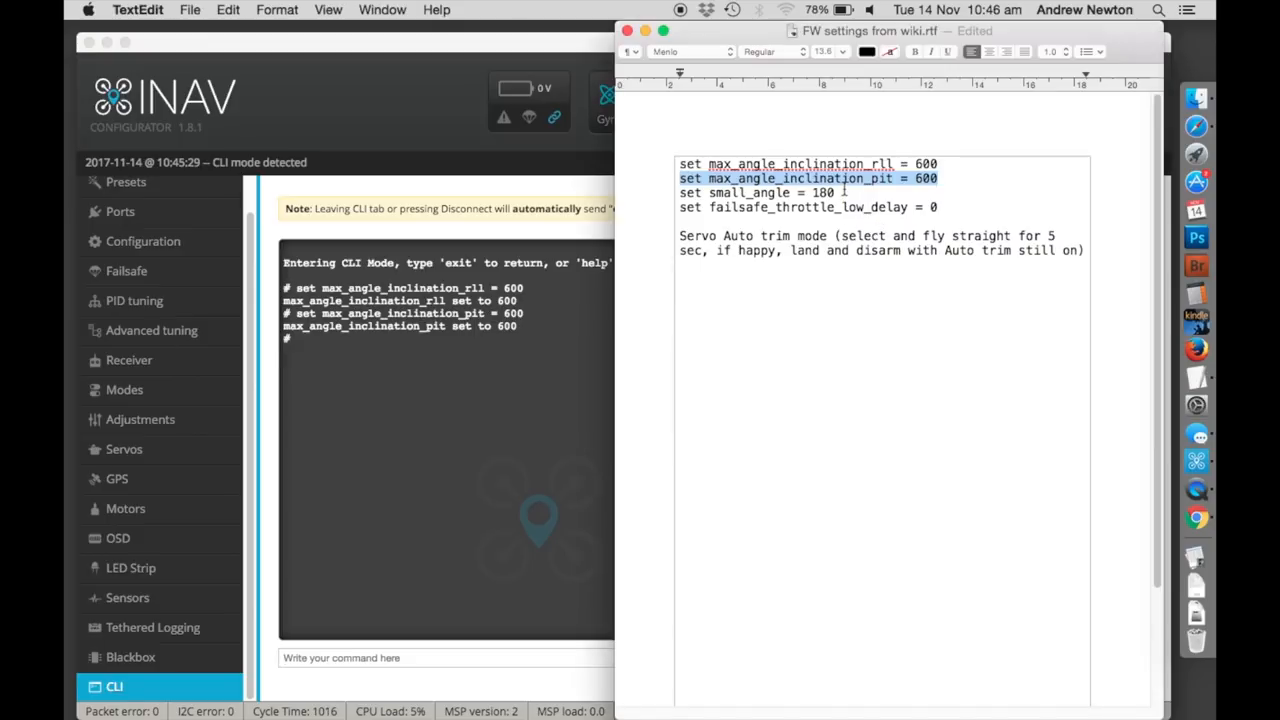
{"action": "left_click_drag", "start_coordinate": [845, 191], "coordinate": [608, 195]}
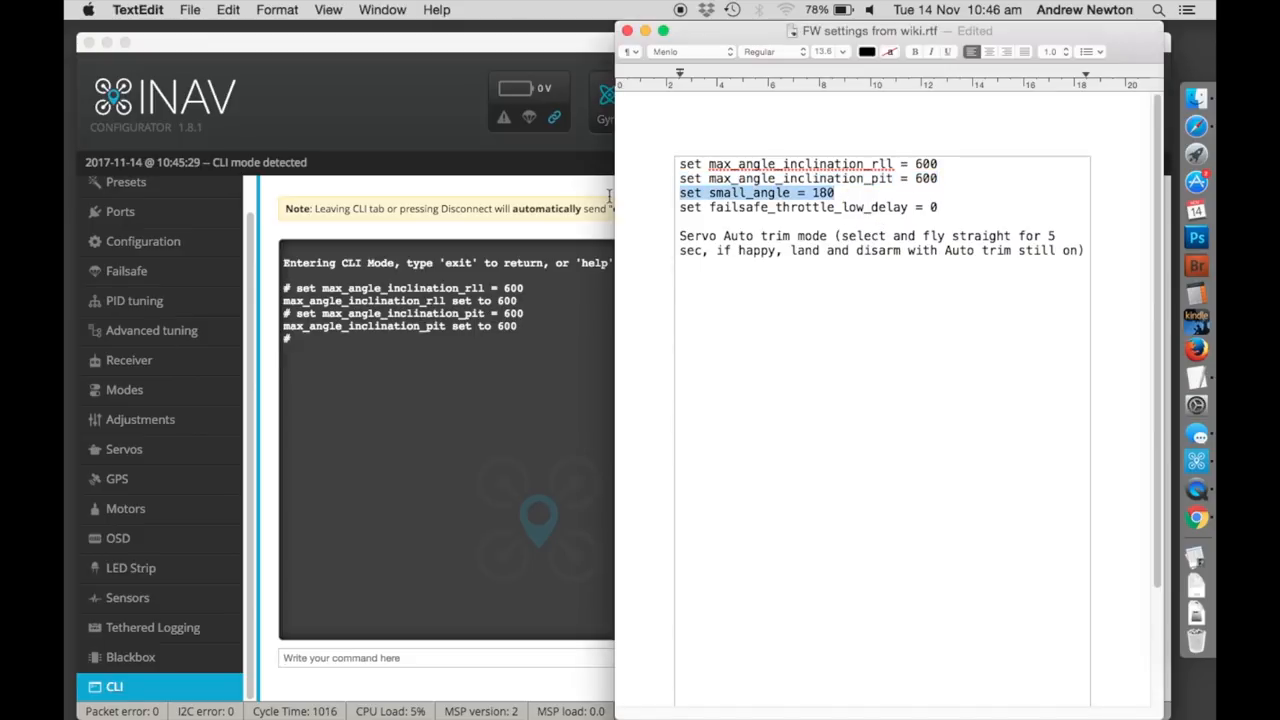
{"action": "key", "text": "super+c"}
{"action": "left_click", "coordinate": [360, 658]}
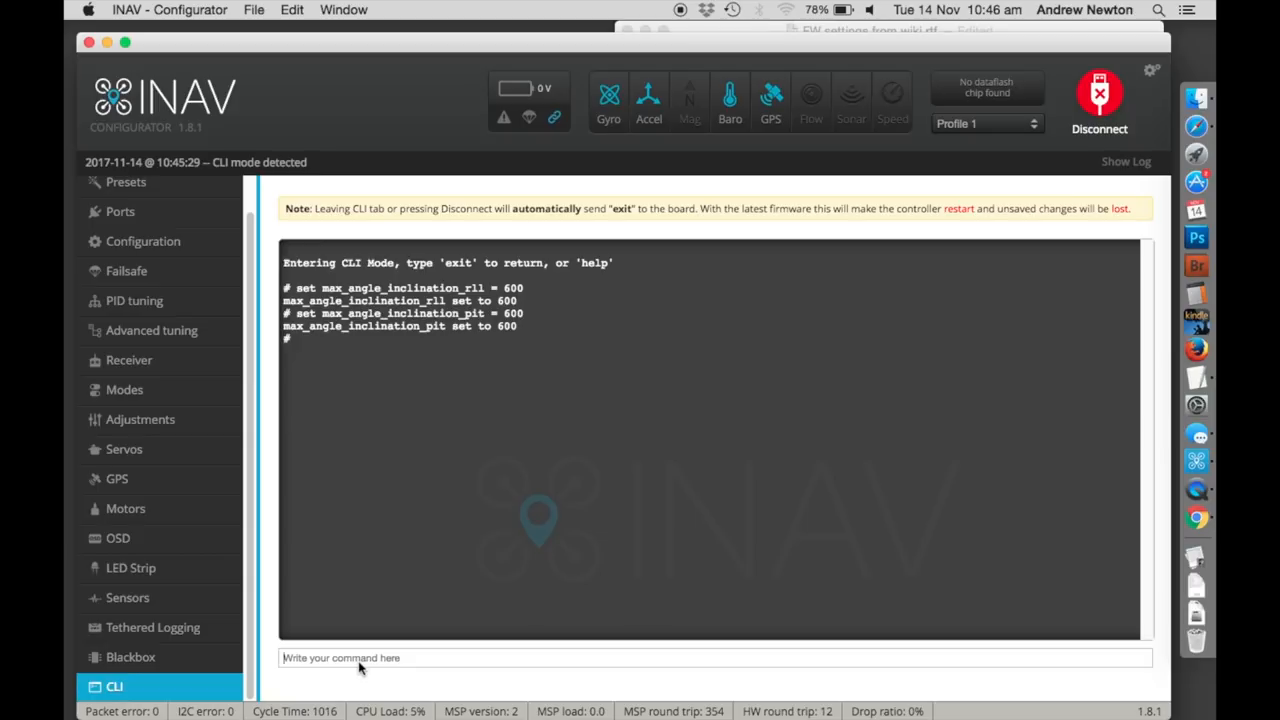
{"action": "key", "text": "super+v"}
{"action": "key", "text": "Return"}
- Copy the failsafe_throttle_low_delay 0 line from the notes and run it in the CLI
{"action": "left_click", "coordinate": [878, 192]}
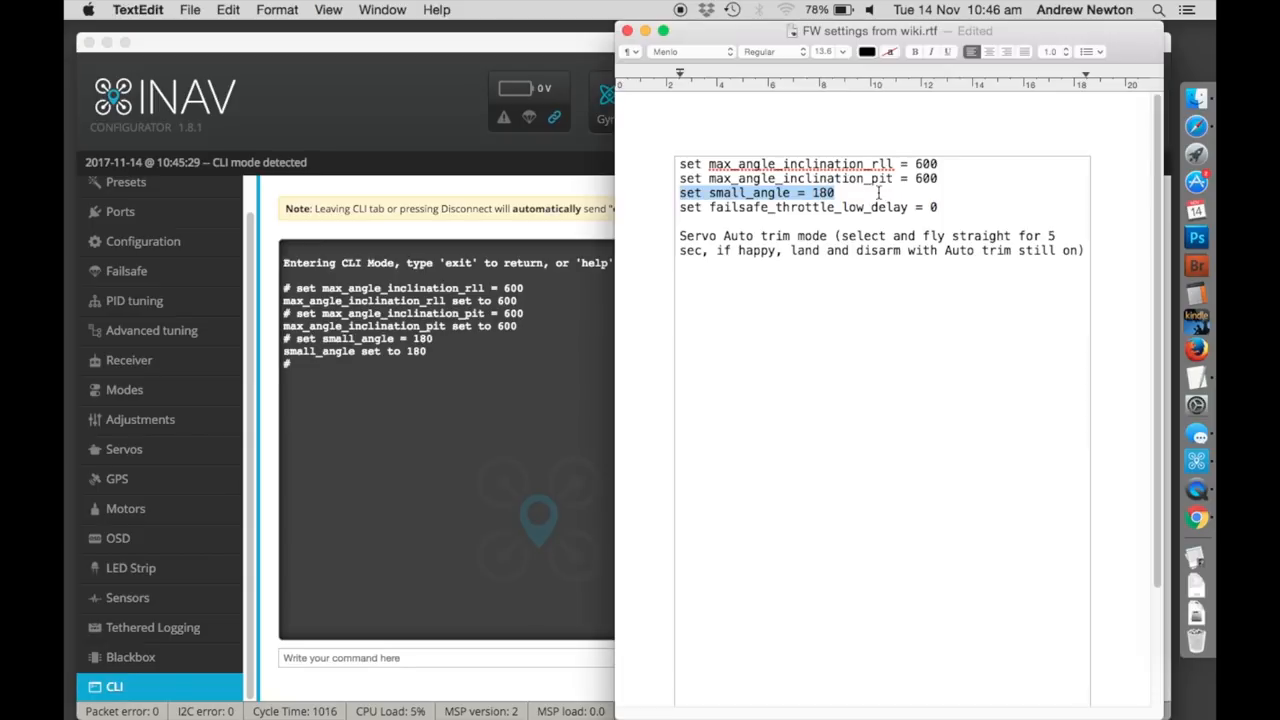
{"action": "left_click_drag", "start_coordinate": [942, 207], "coordinate": [664, 207]}
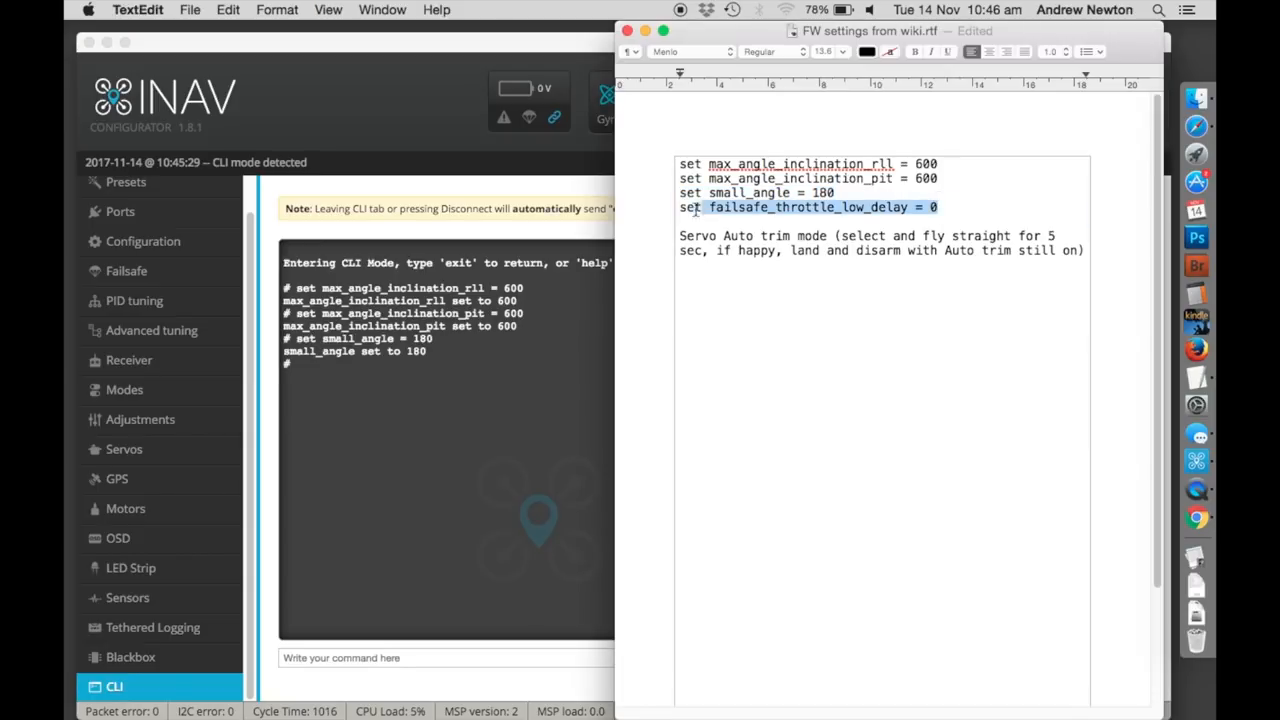
{"action": "key", "text": "super+c"}
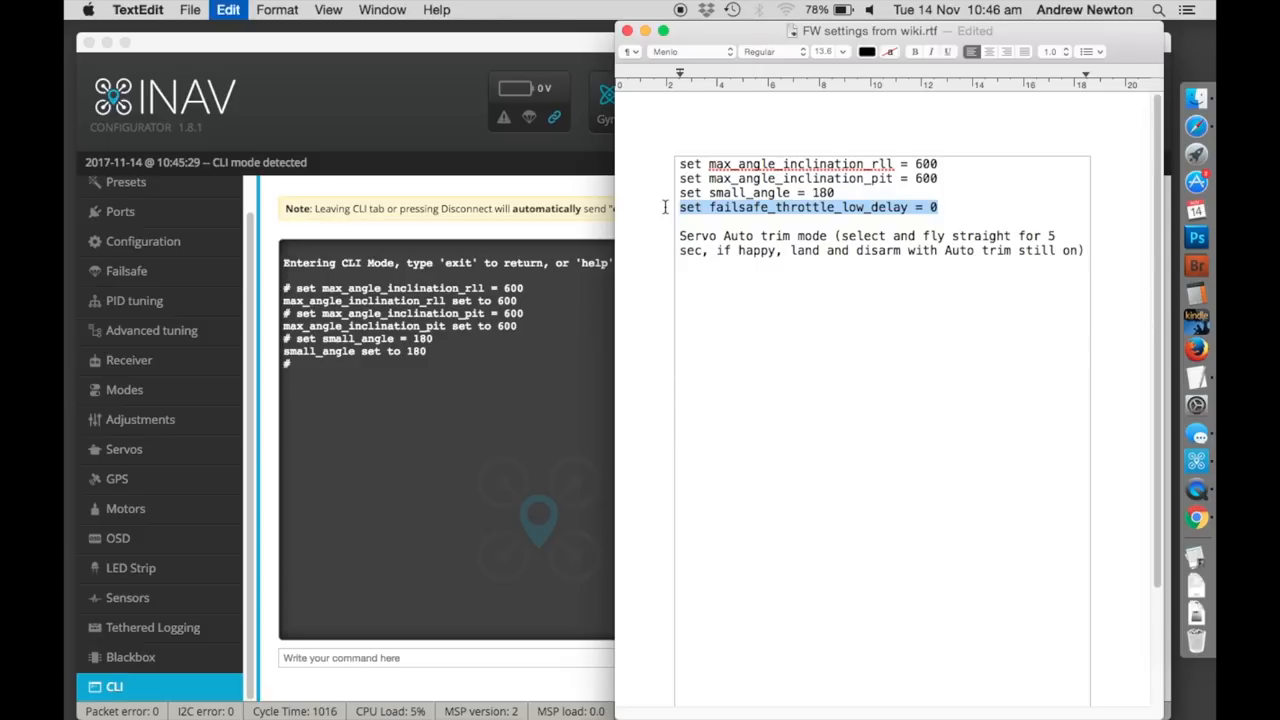
{"action": "left_click", "coordinate": [349, 657]}
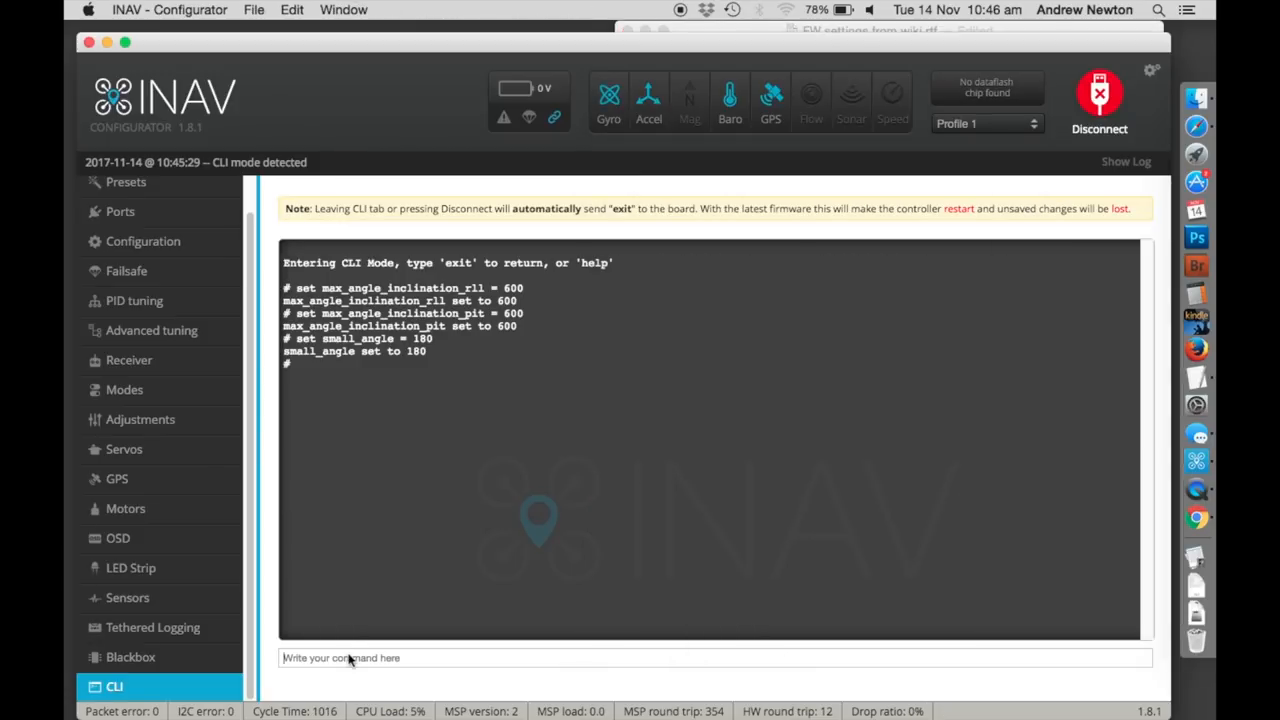
{"action": "key", "text": "super+v"}
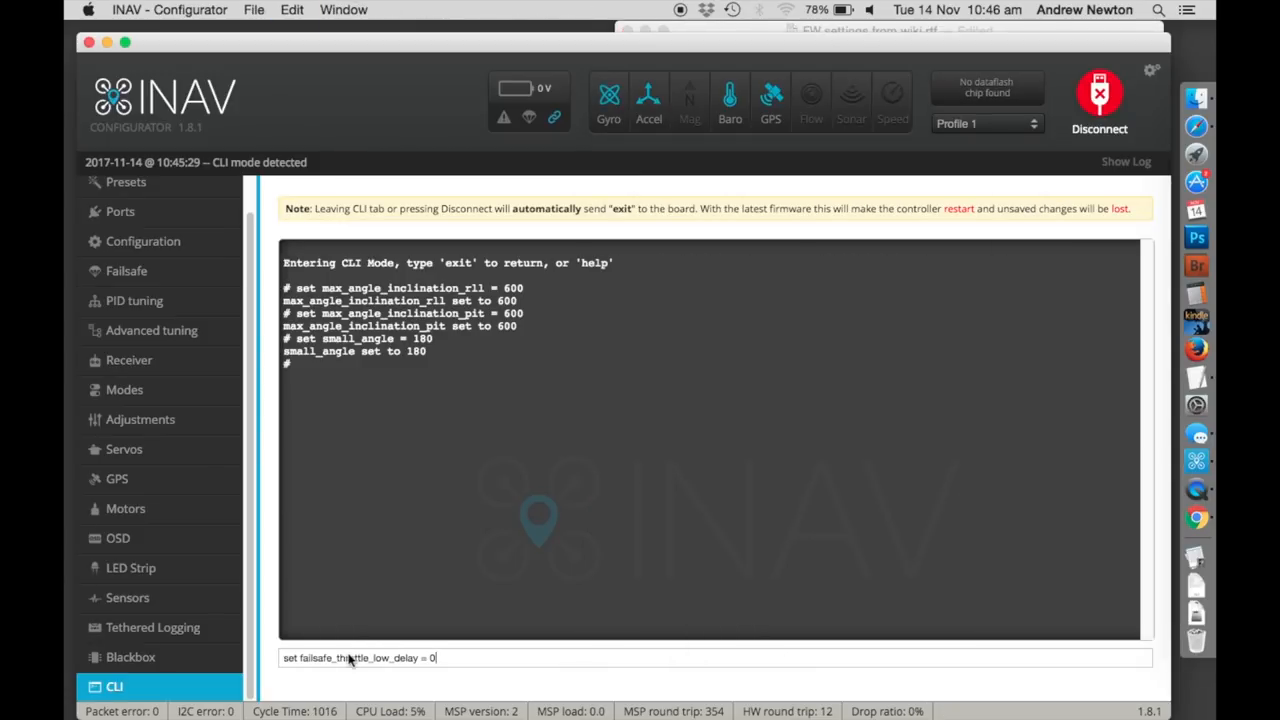
{"action": "key", "text": "Return"}
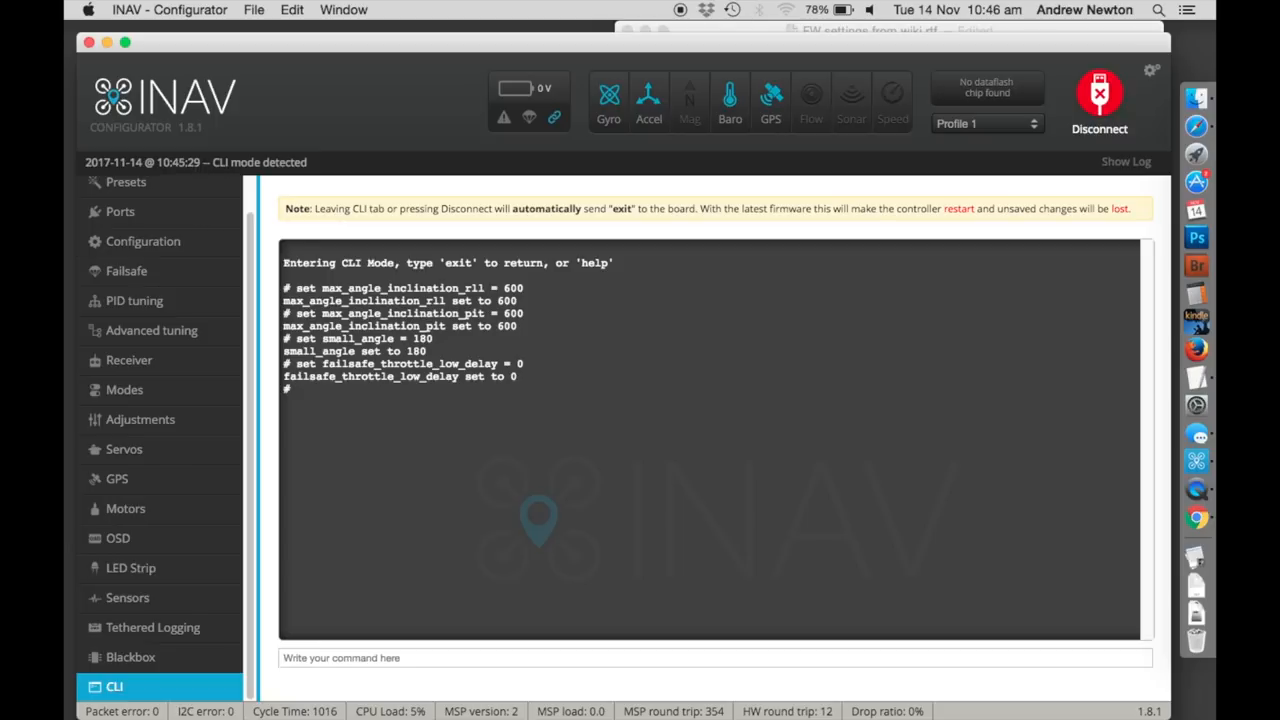